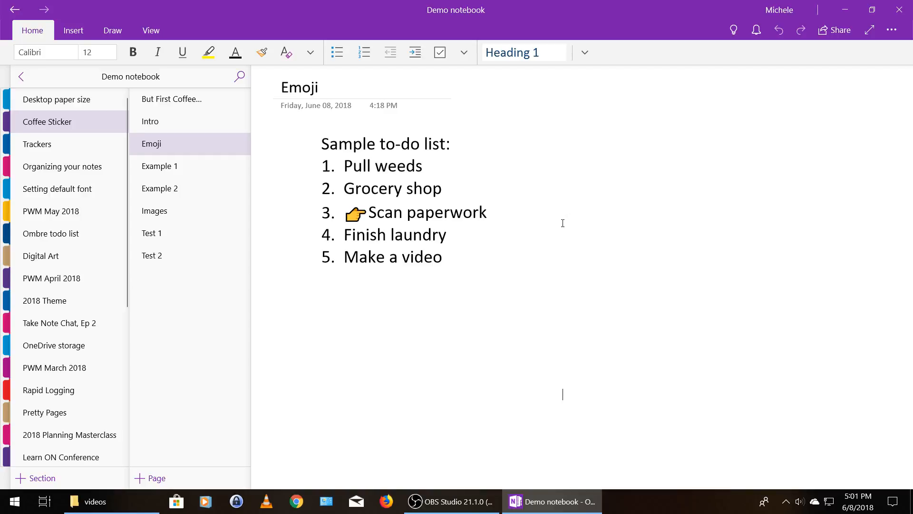
- Look over the emoji picker on the Emoji page and the icons on the Images page
key("super+period")
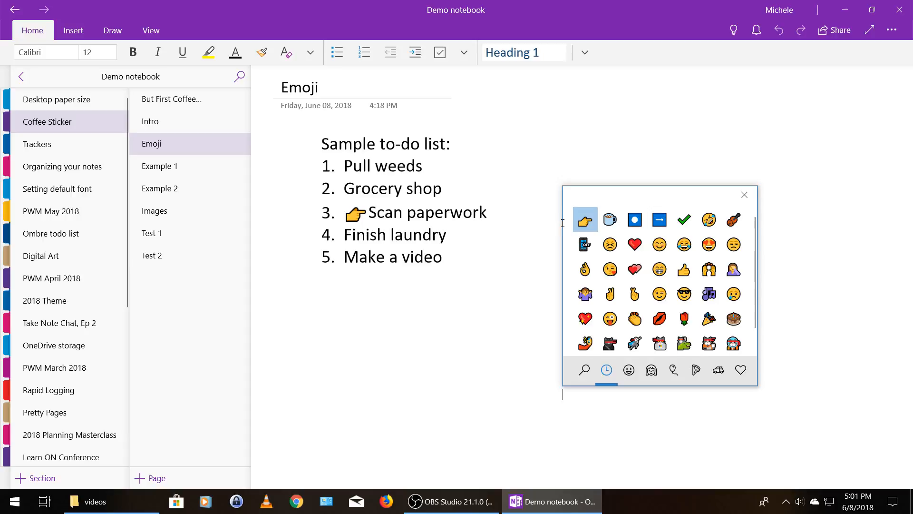
left_click(745, 195)
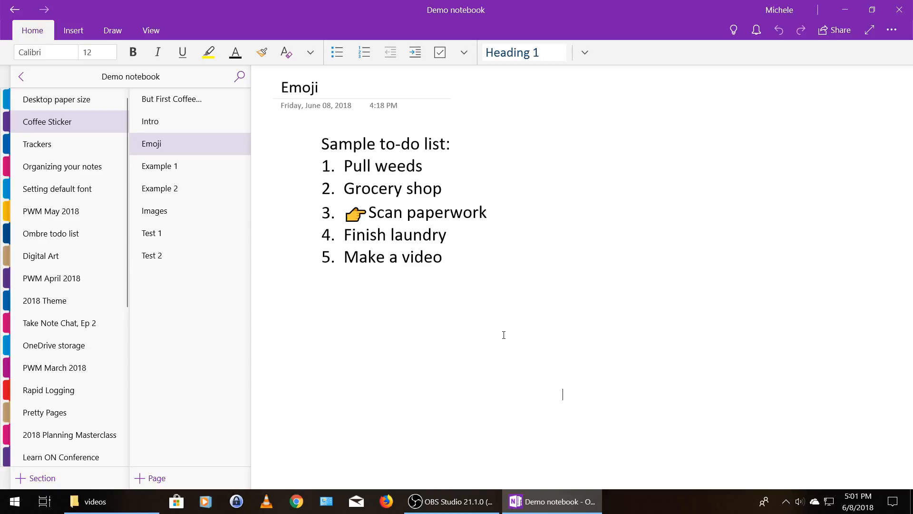
left_click(189, 167)
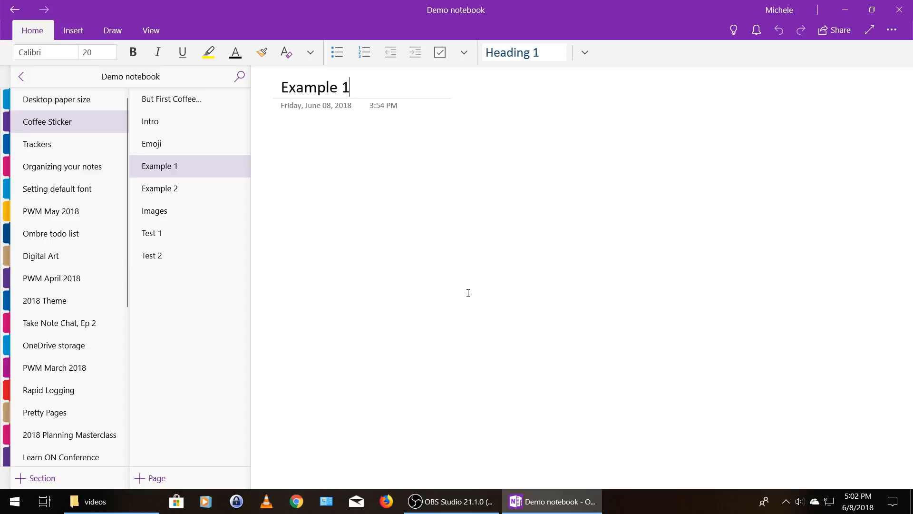
left_click(184, 209)
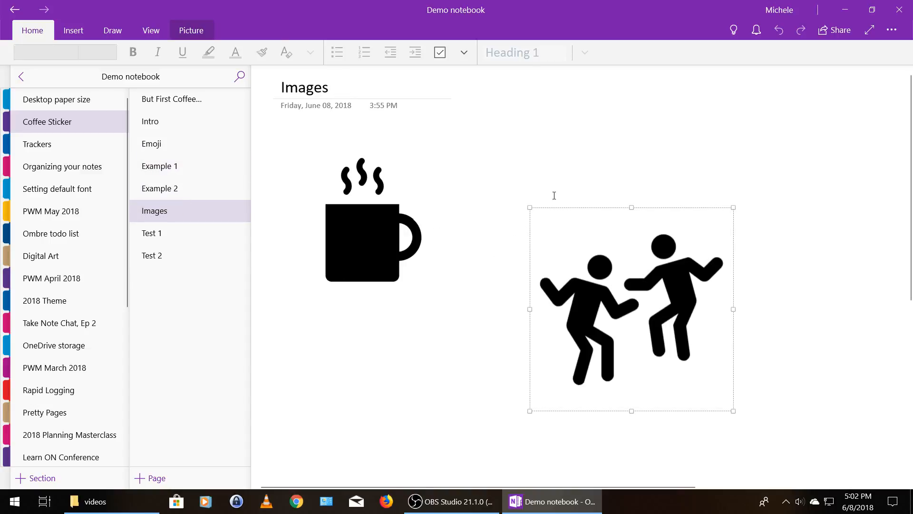
- Insert a table with one column and three rows below the title of the Example 1 page
left_click(159, 174)
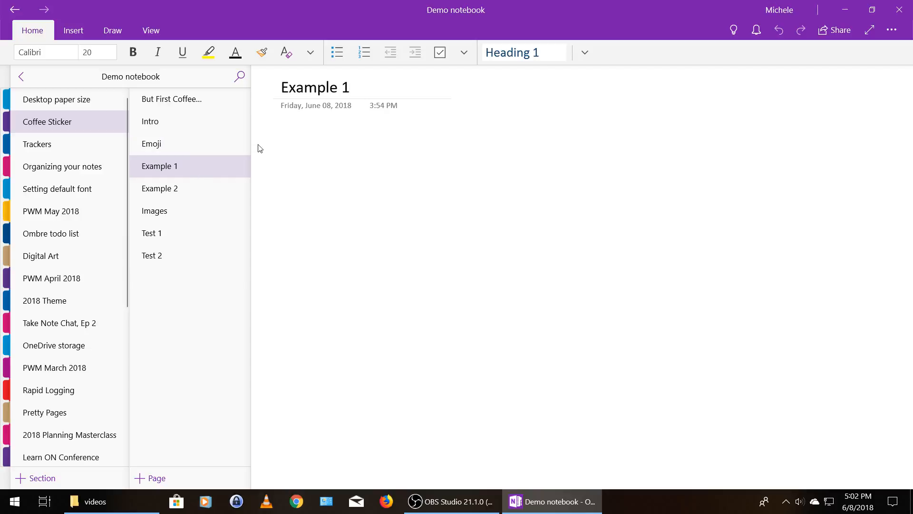
left_click(335, 150)
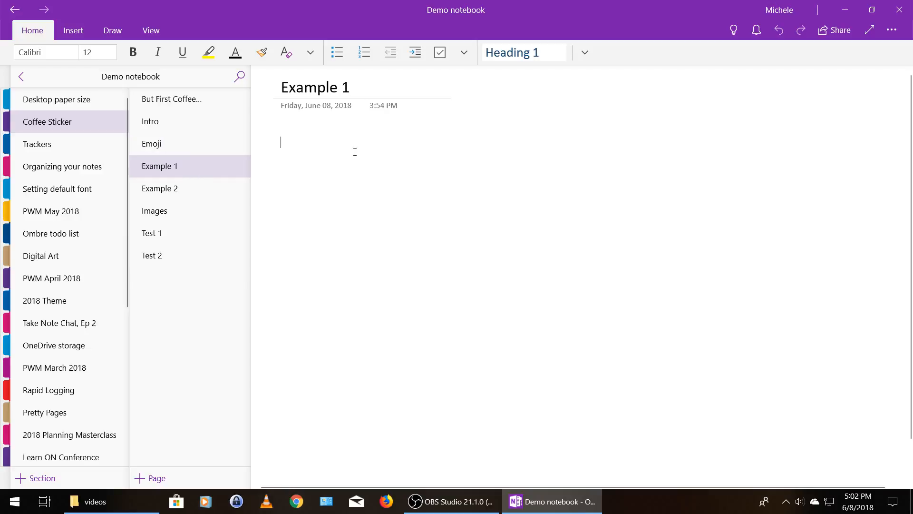
left_click(74, 32)
left_click(35, 53)
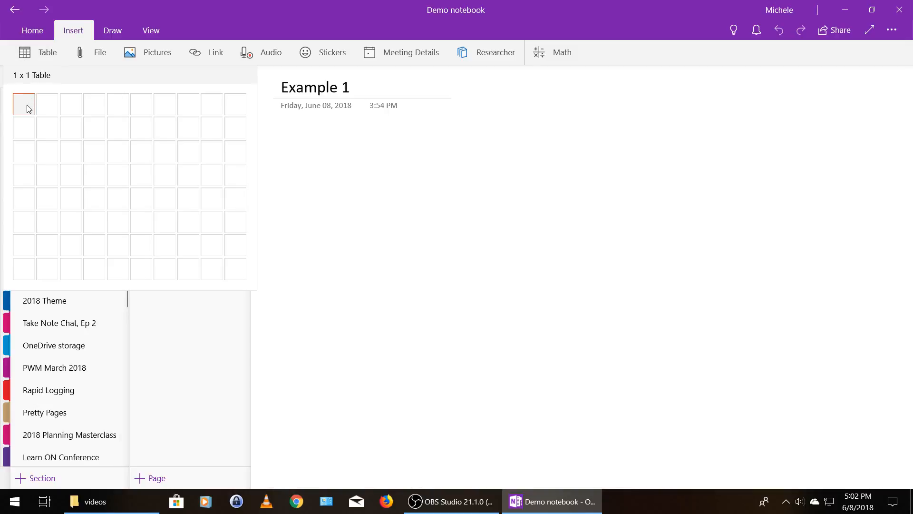
left_click(30, 151)
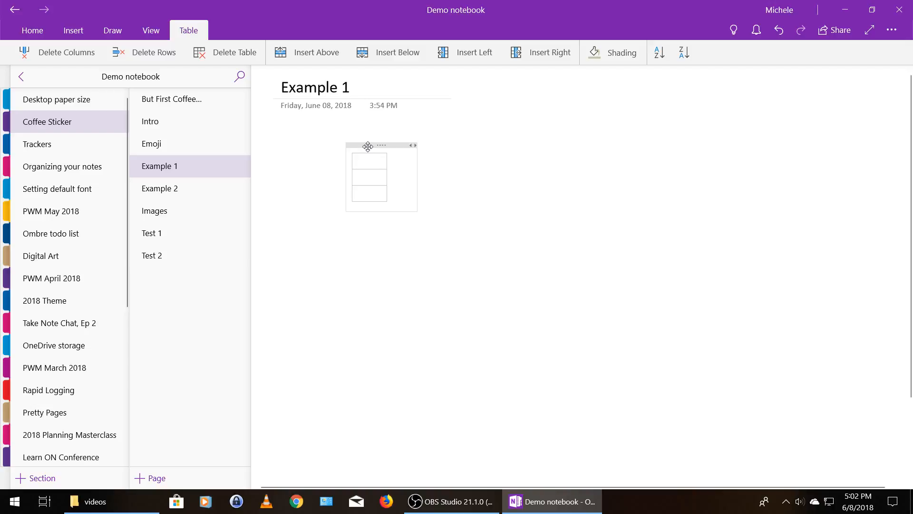
- Set the font size of the whole table to 22
left_click(367, 145)
left_click(42, 32)
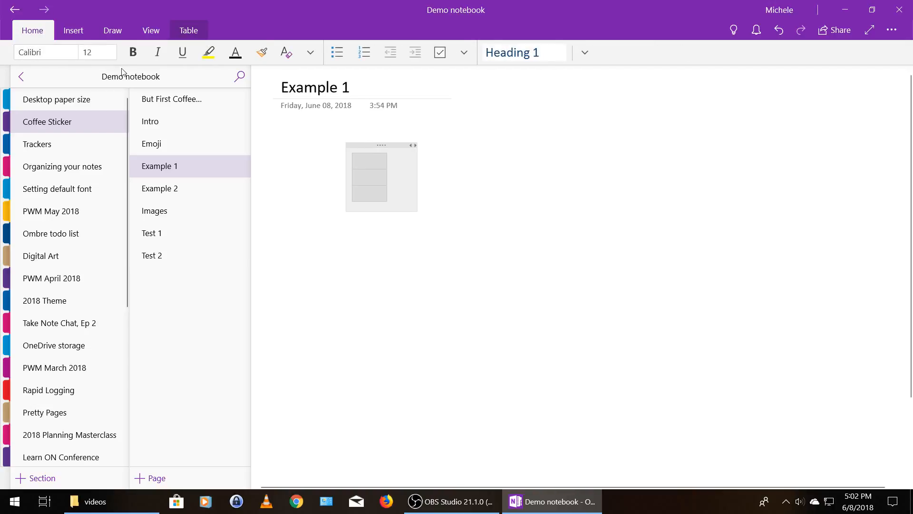
left_click(112, 53)
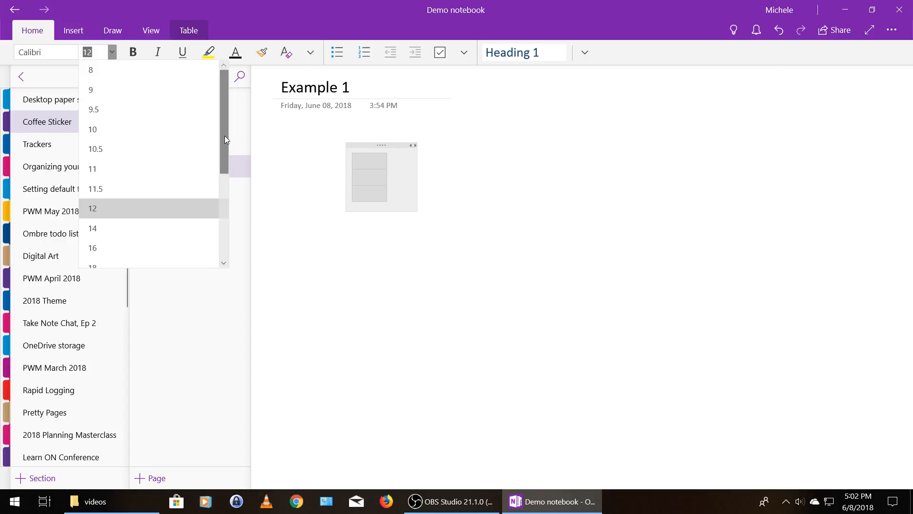
left_click_drag(224, 135, 226, 190)
left_click(197, 205)
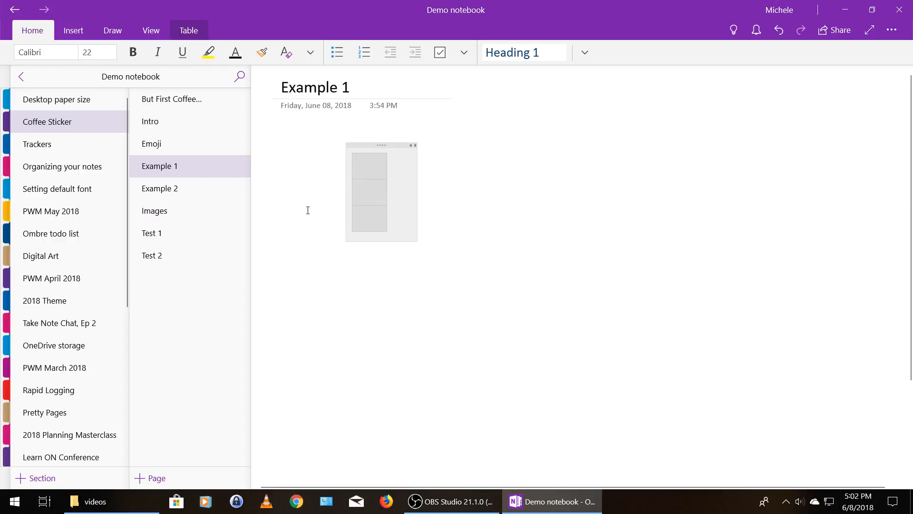
left_click(453, 218)
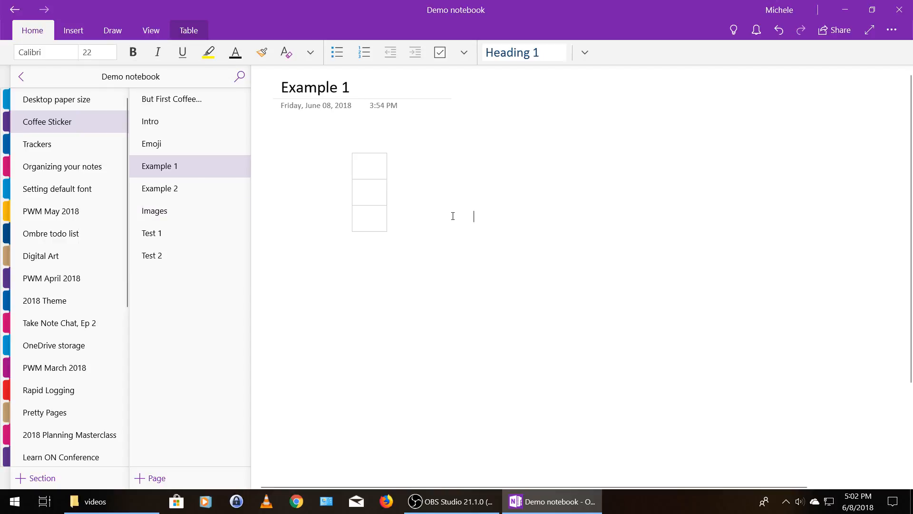
- Enter "But Coffee First..." in the table's bottom cell
left_click(380, 217)
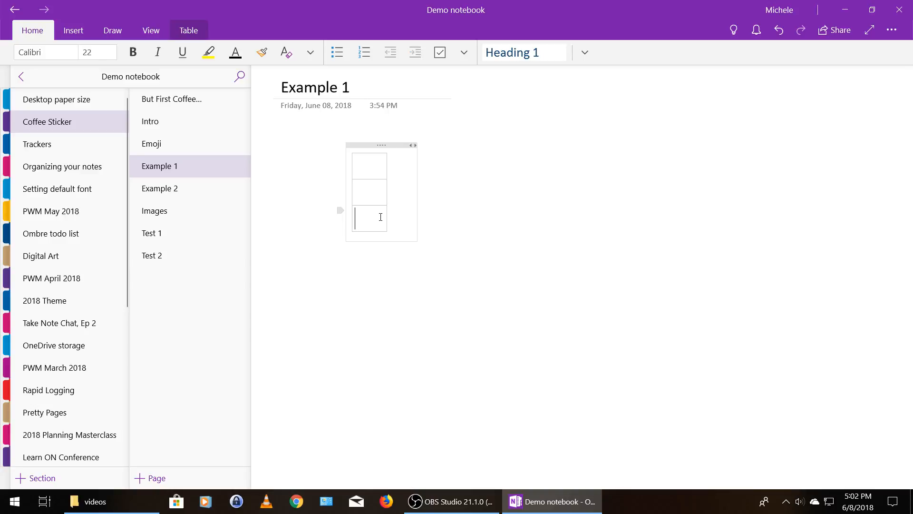
type("But Coffee First")
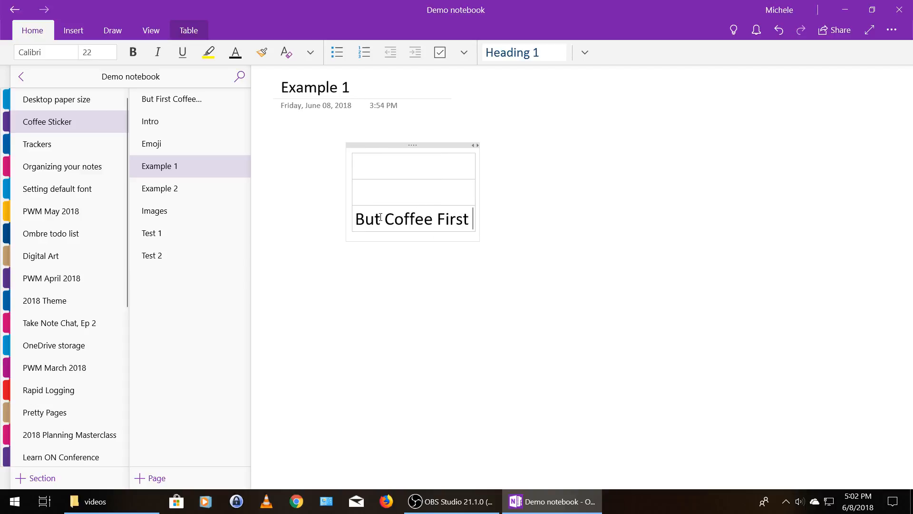
key("BackSpace")
type("...")
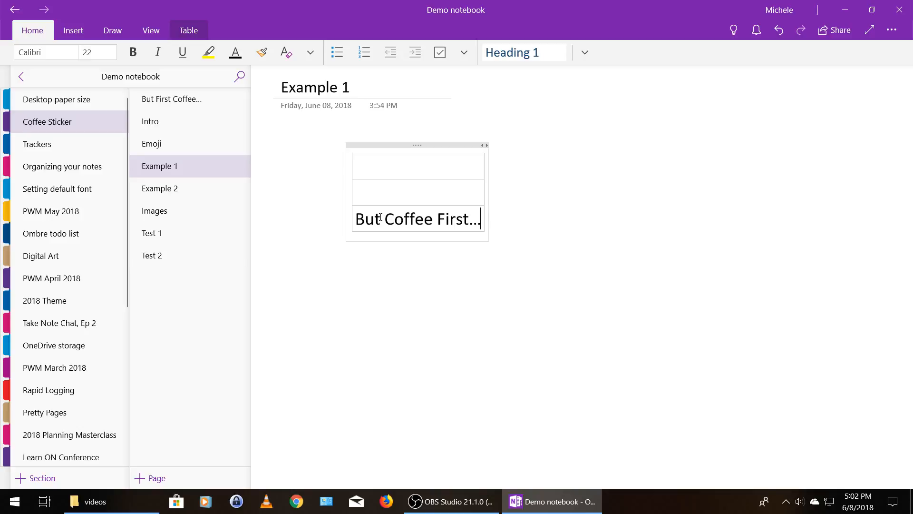
- Copy the coffee mug picture from the Images page into the bottom cell of the Example 1 table, after the text
left_click(193, 211)
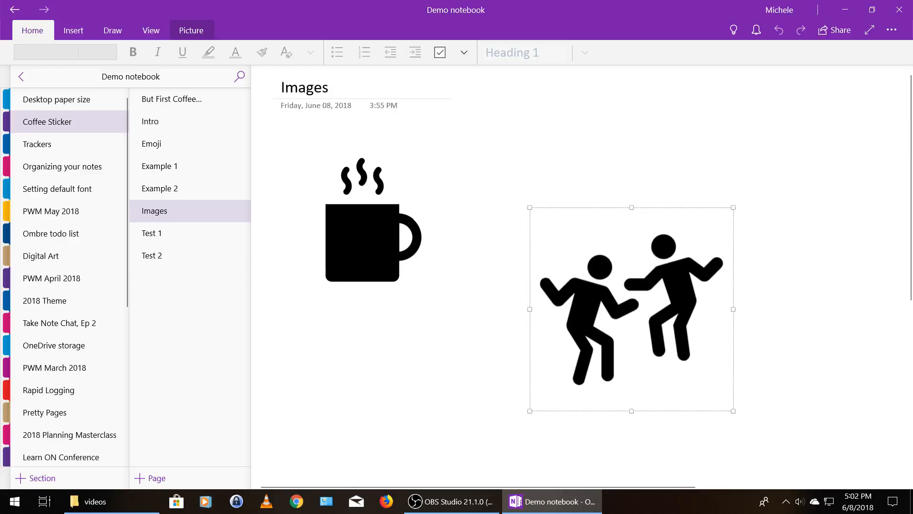
left_click(366, 233)
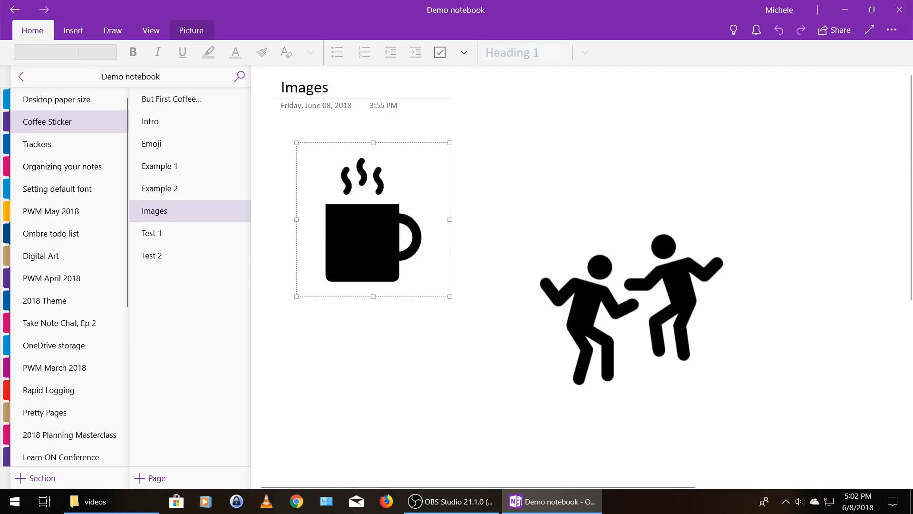
right_click(355, 231)
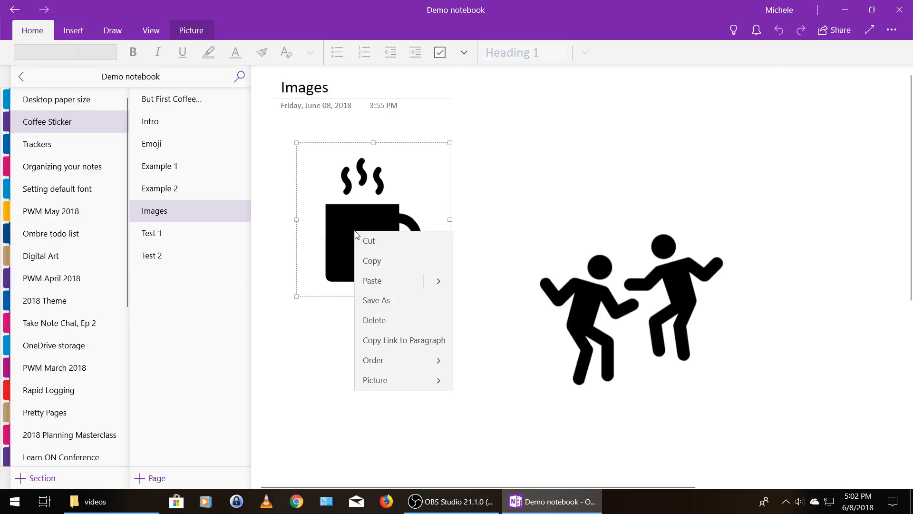
left_click(366, 261)
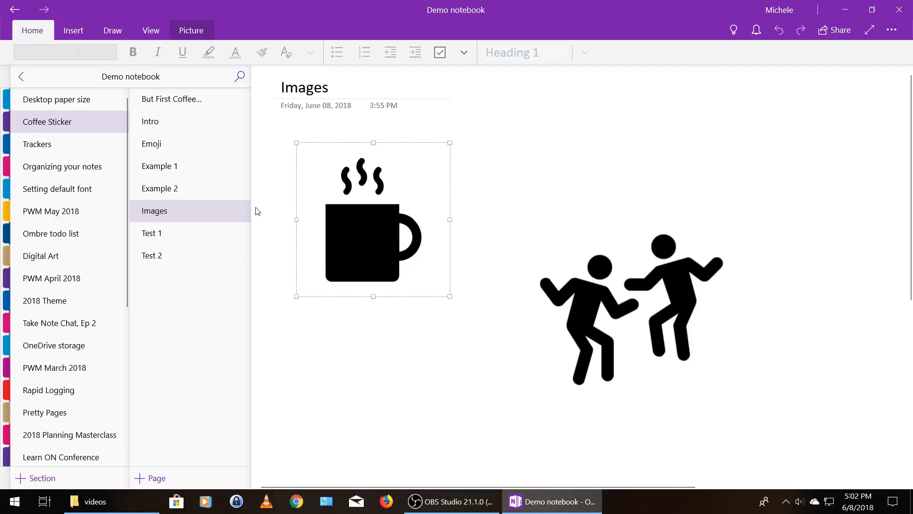
left_click(187, 164)
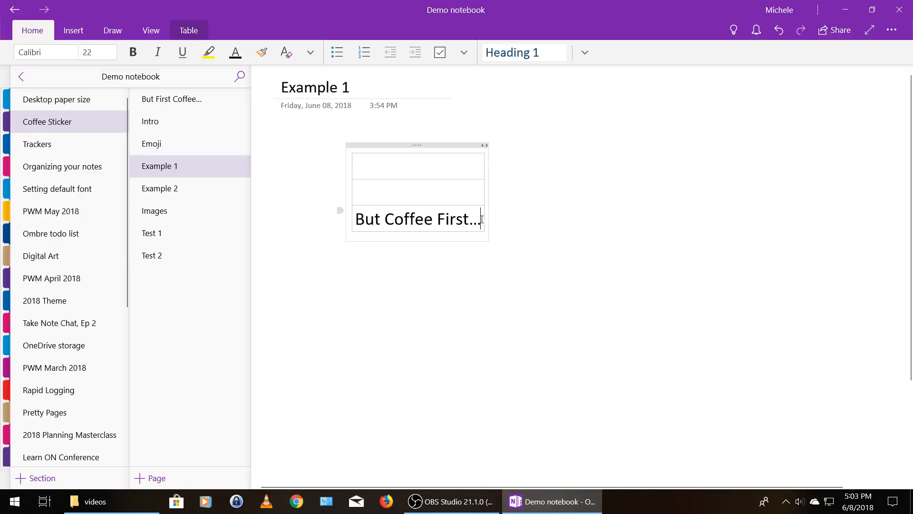
key("ctrl+v")
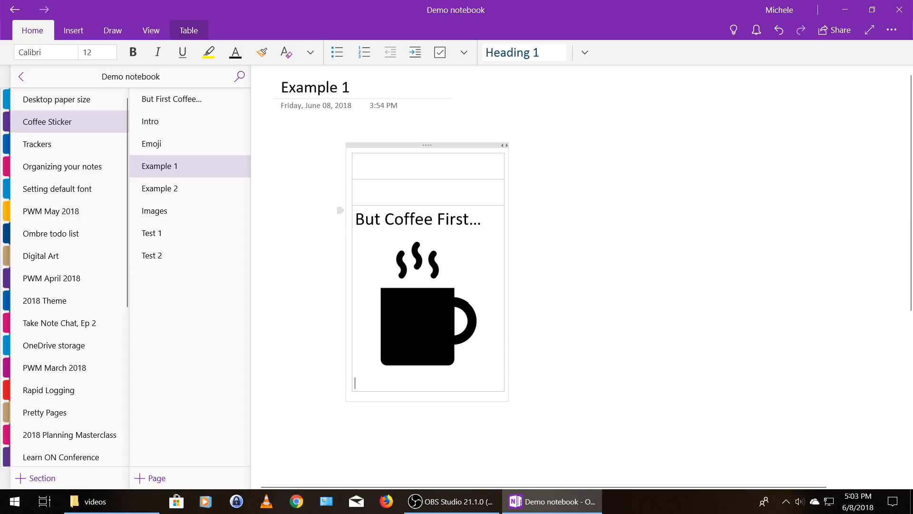
- Shrink the coffee mug picture to about the width of the text above it, and undo the resize
left_click(461, 348)
left_click_drag(504, 384, 477, 352)
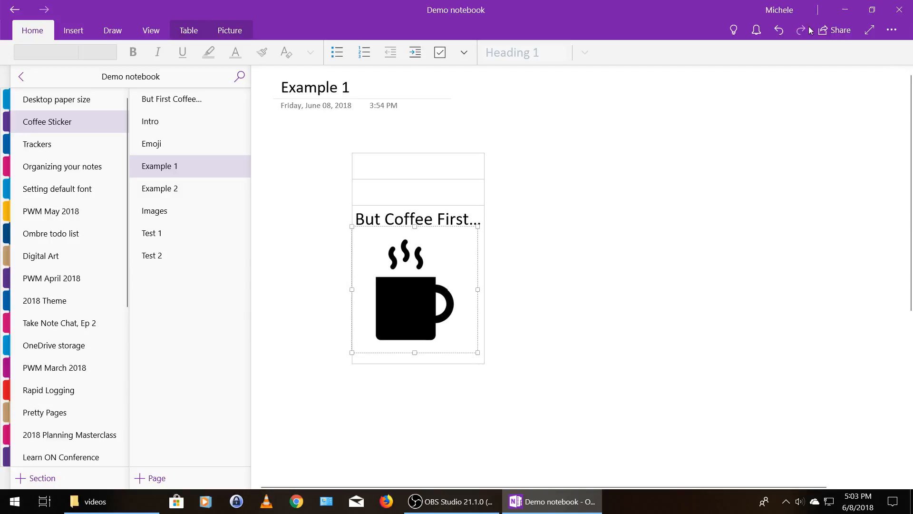
left_click(779, 31)
left_click(696, 157)
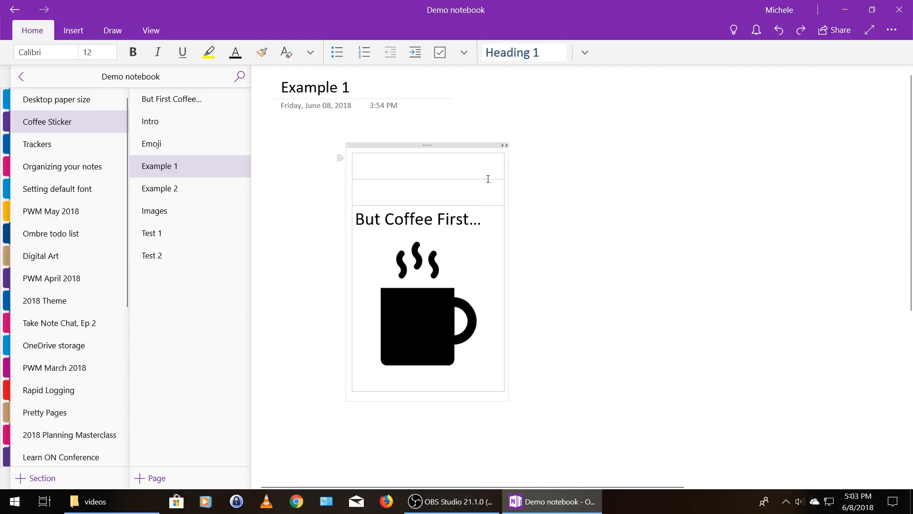
- Add a to-do checkbox to the table's middle cell and enter "Do This Thing:" in the top cell
left_click(473, 197)
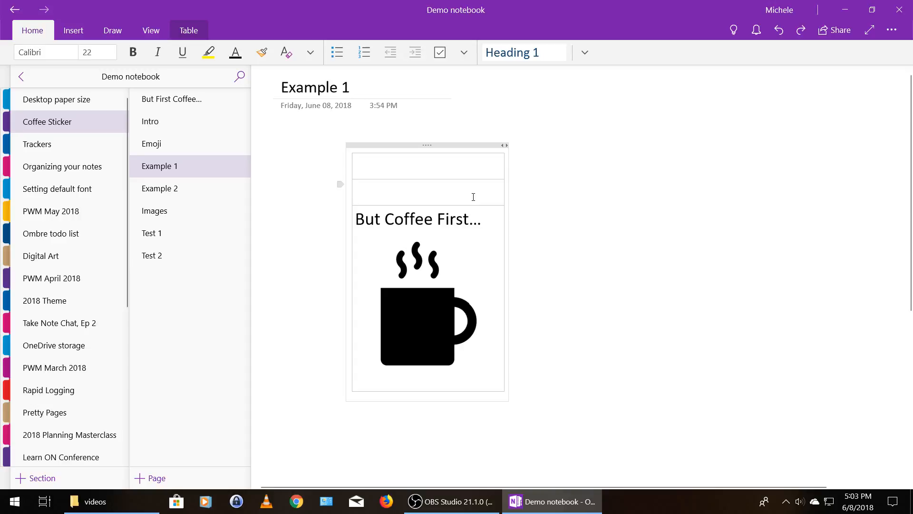
left_click(440, 52)
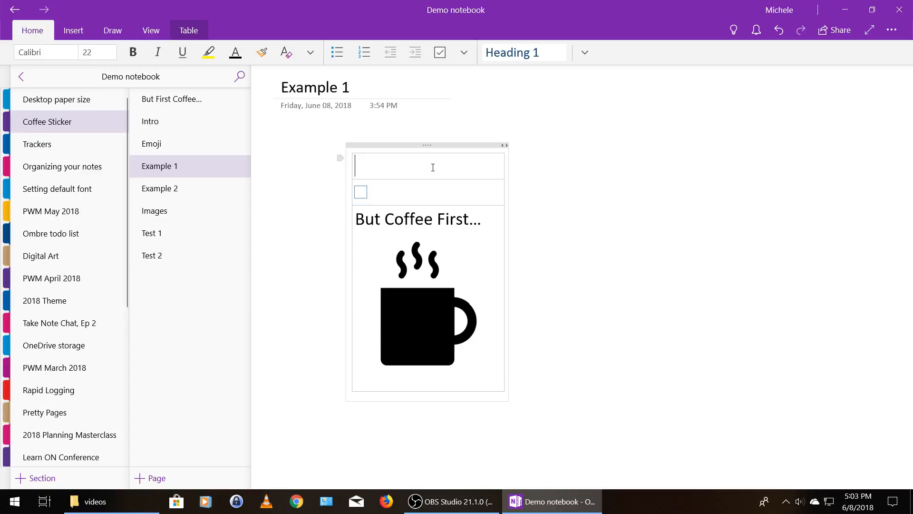
type("Do This ")
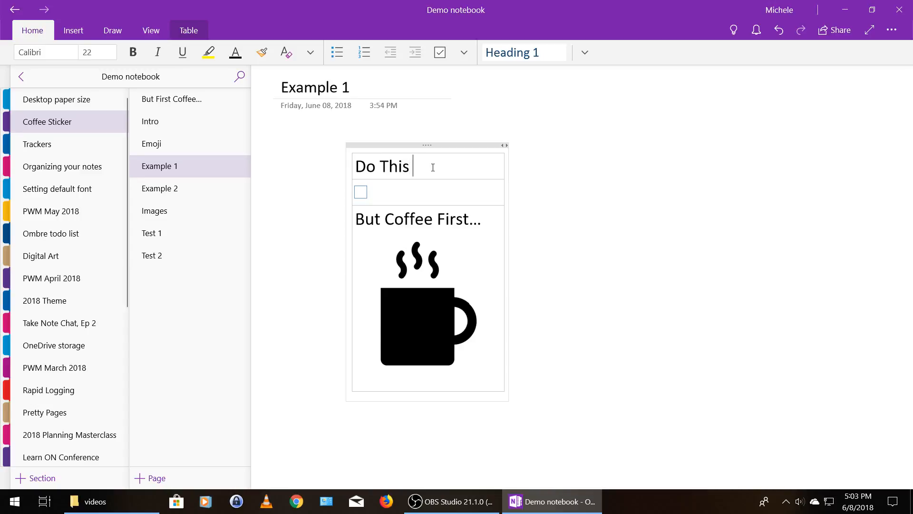
type("Thing:")
left_click(591, 159)
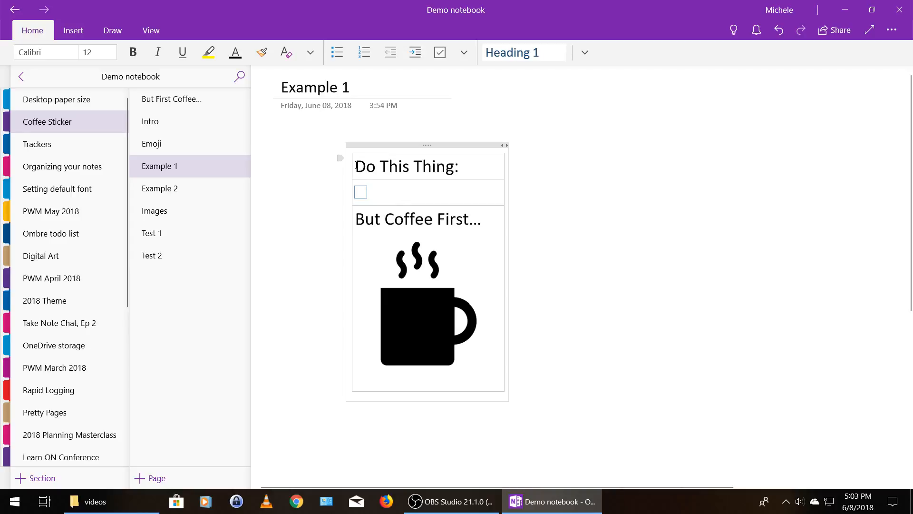
- Shade all three cells of the "Do This Thing:" table with the darkest gold theme color
left_click_drag(355, 166, 375, 233)
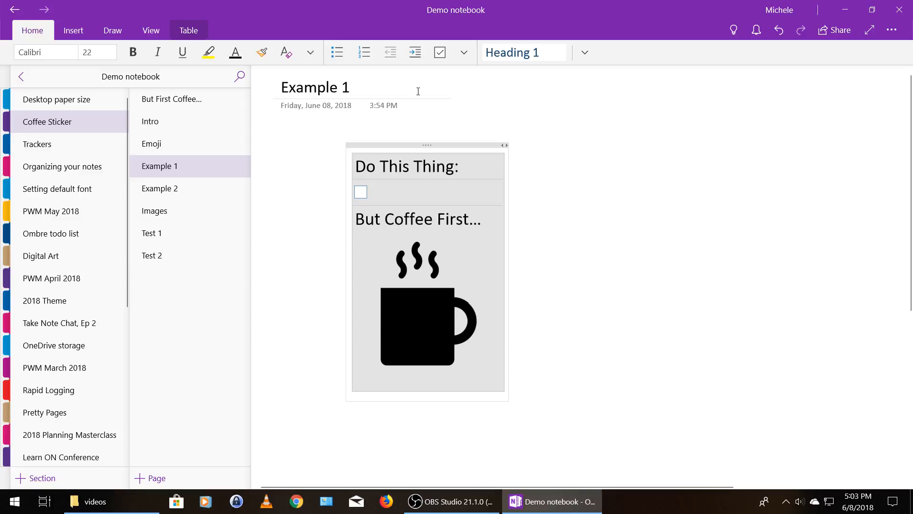
left_click(189, 30)
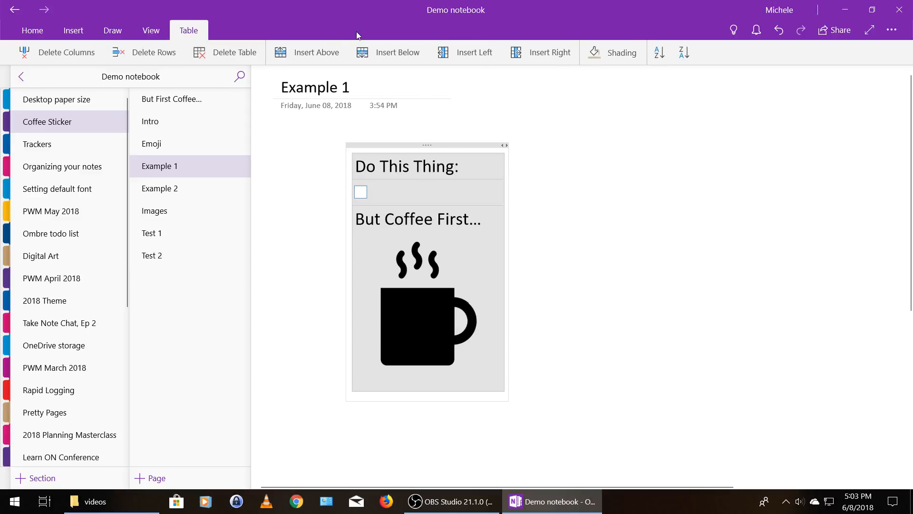
left_click(618, 53)
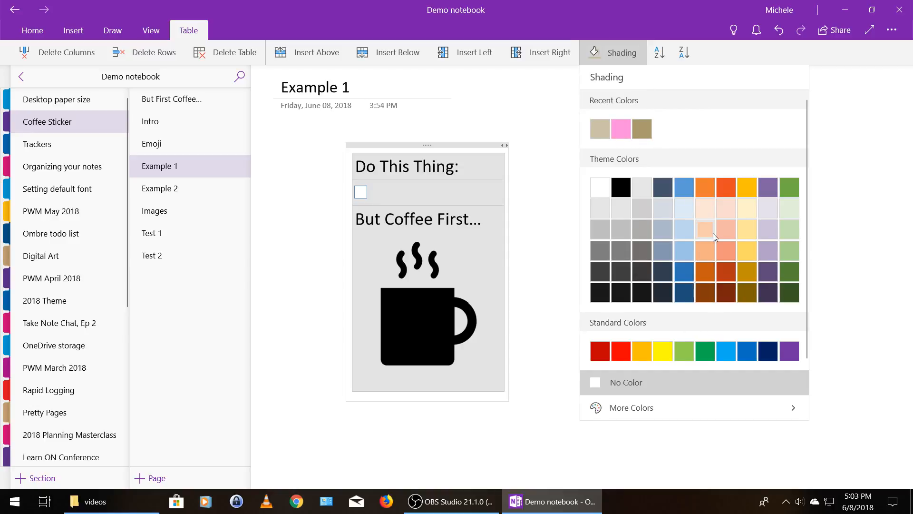
left_click(610, 409)
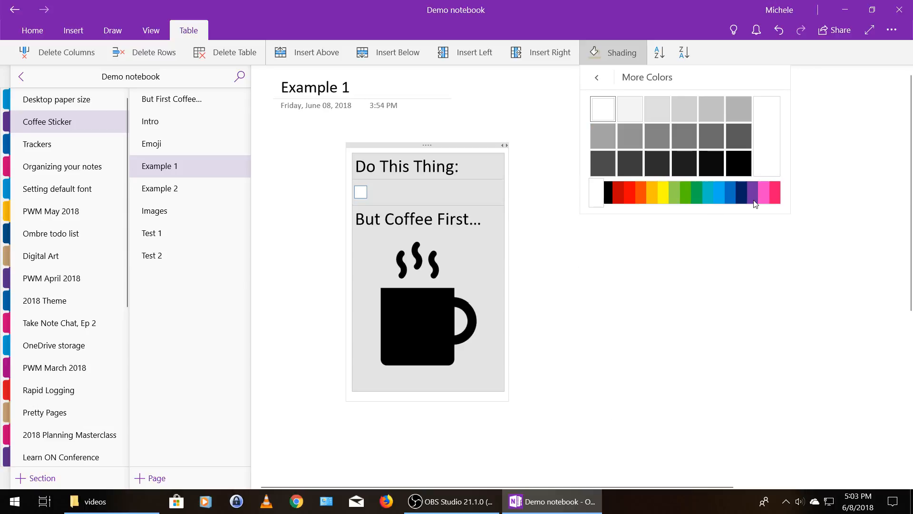
left_click(663, 193)
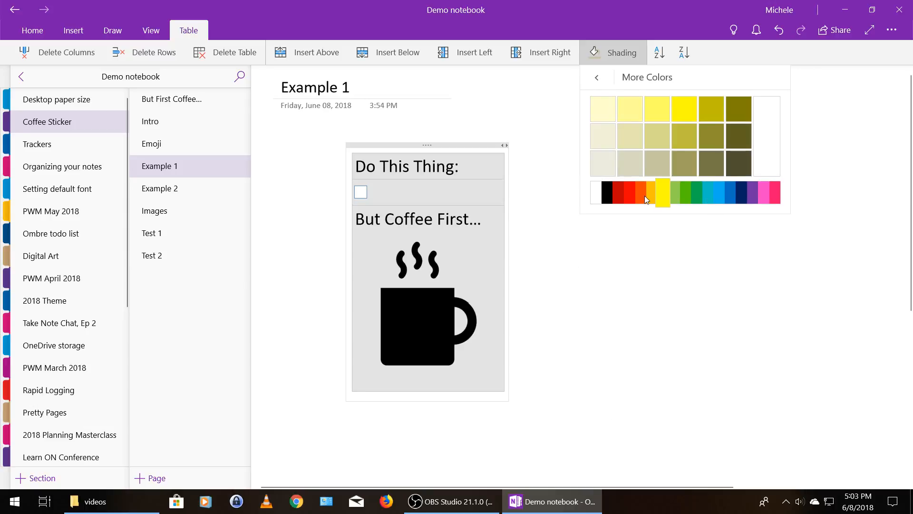
left_click(650, 193)
left_click(639, 197)
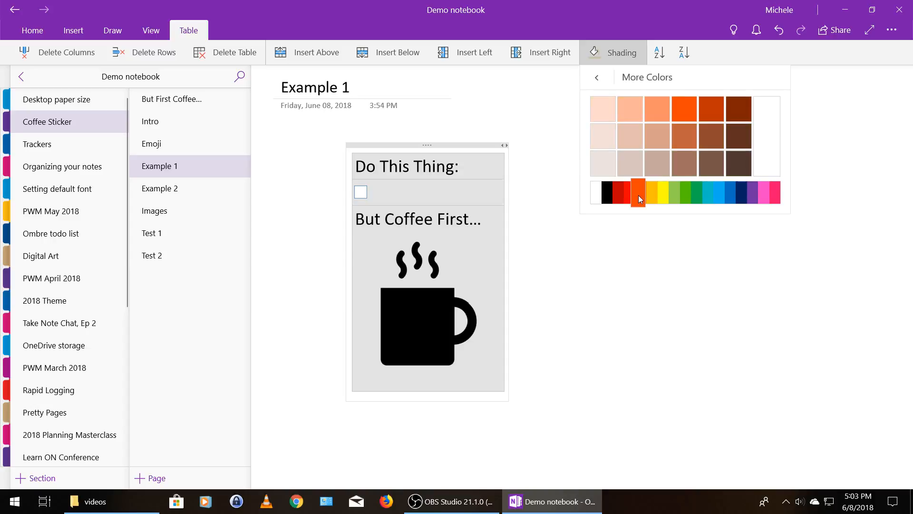
left_click(654, 195)
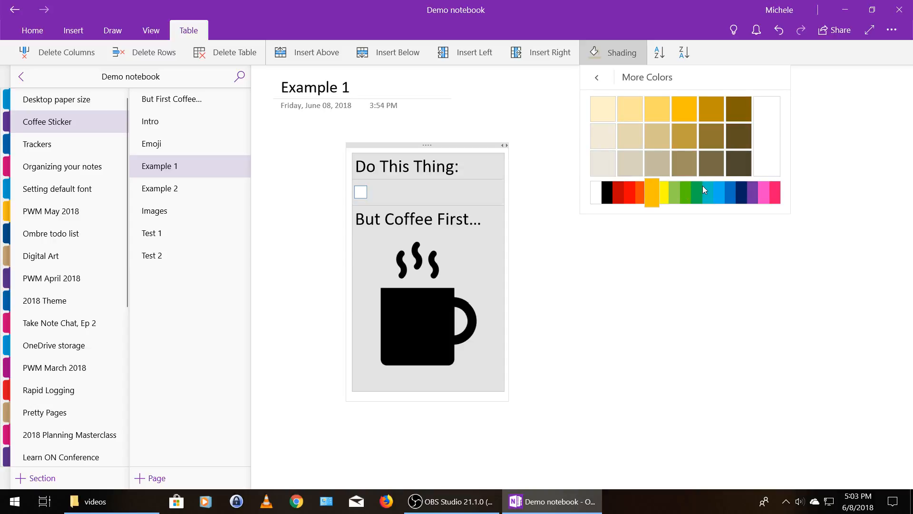
left_click(606, 81)
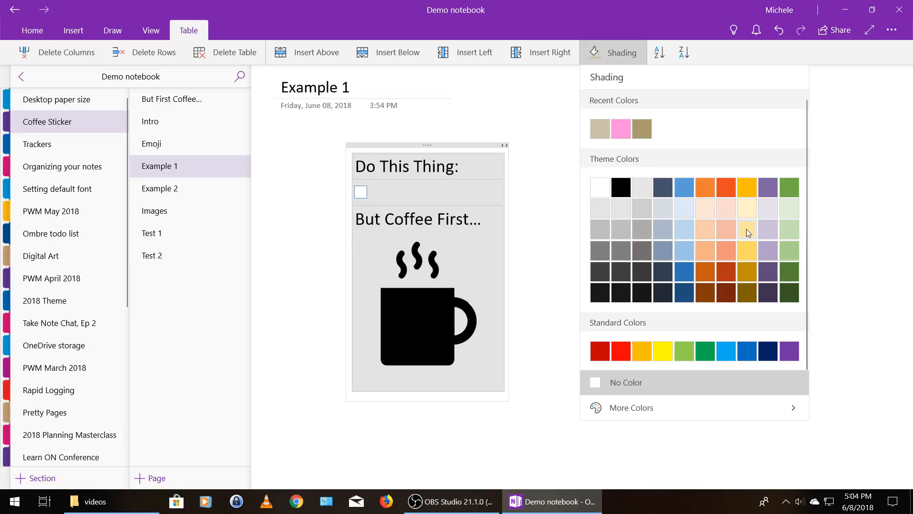
left_click(749, 294)
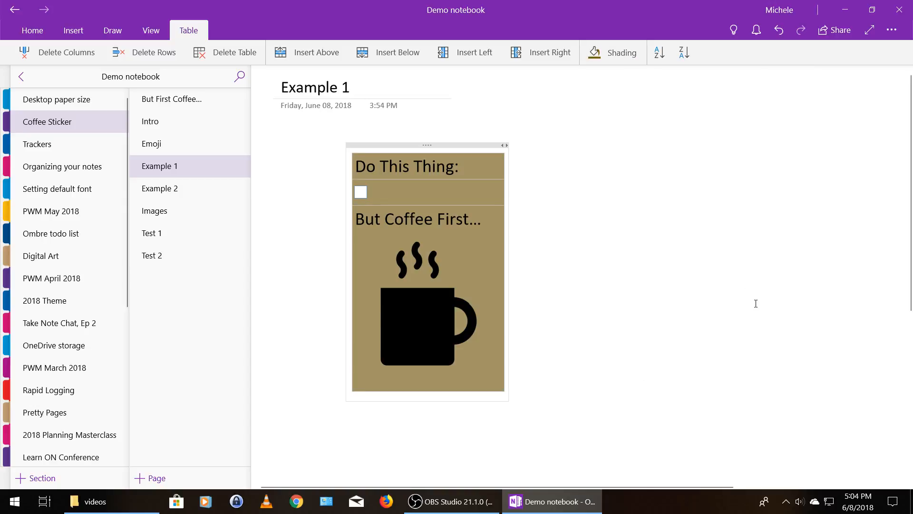
left_click(756, 303)
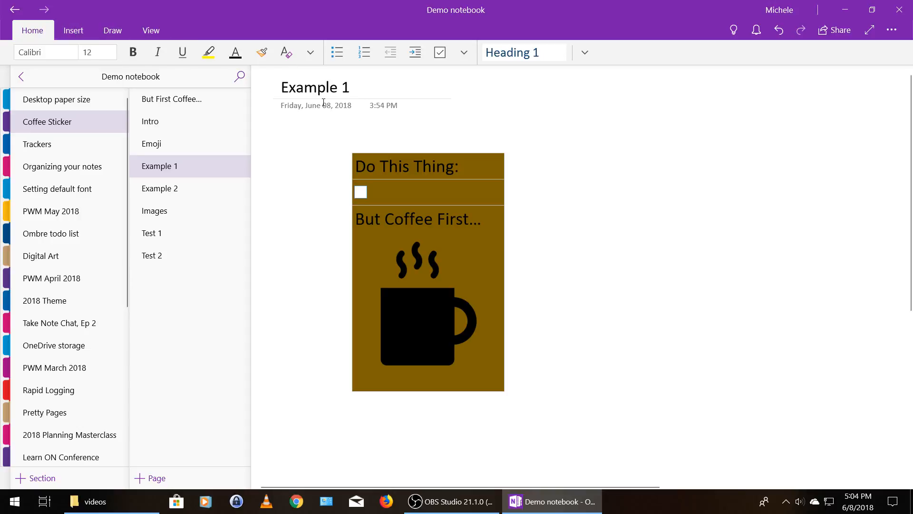
- Shade the table's bottom cell, containing the coffee mug, with a light tan from the additional colors
left_click(403, 218)
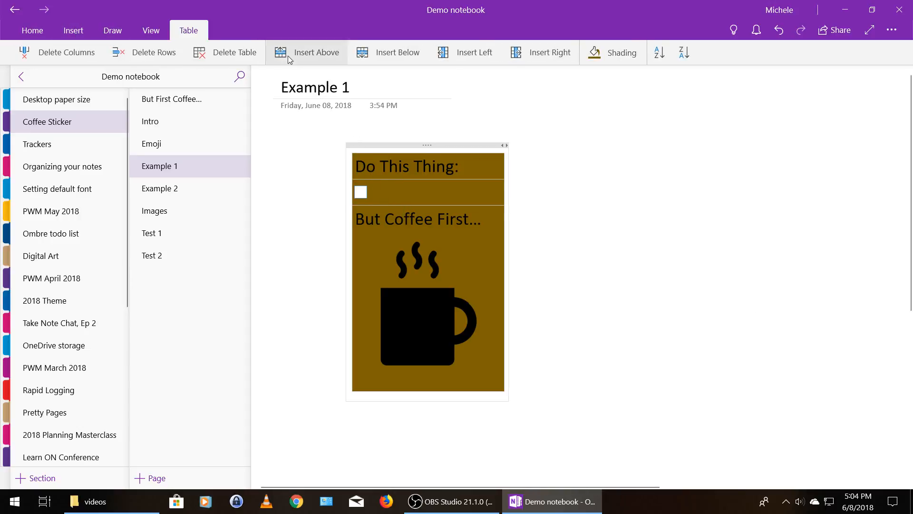
left_click(618, 53)
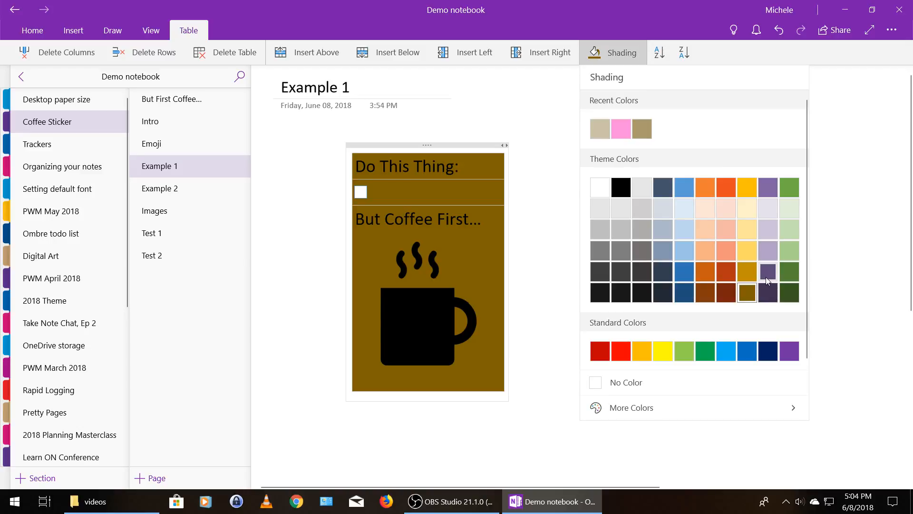
left_click(620, 406)
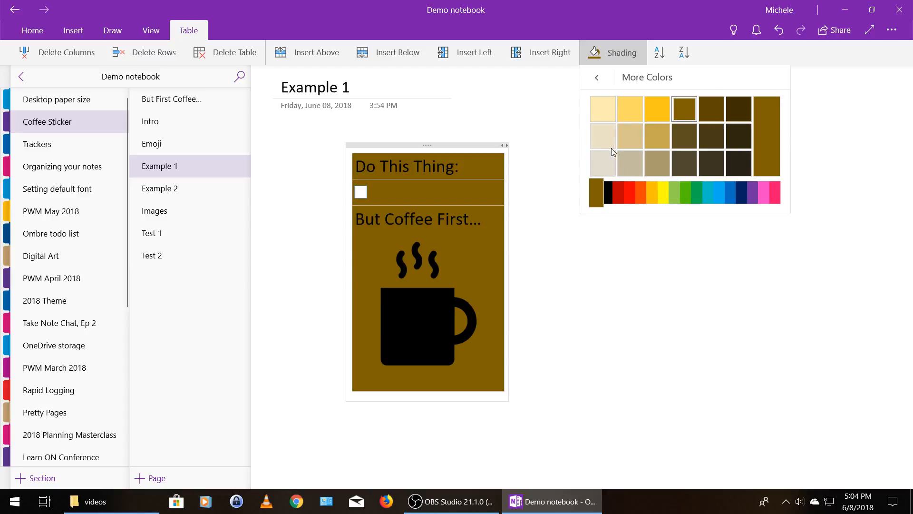
left_click(625, 158)
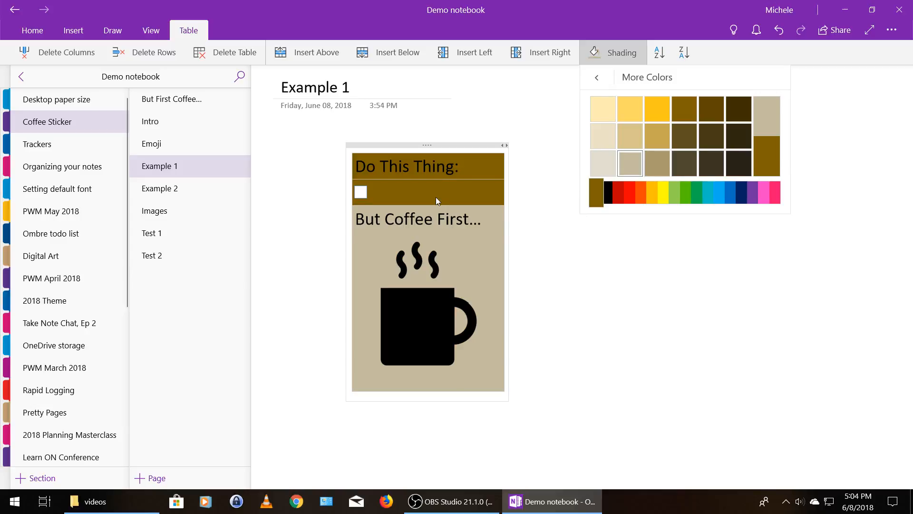
left_click(561, 212)
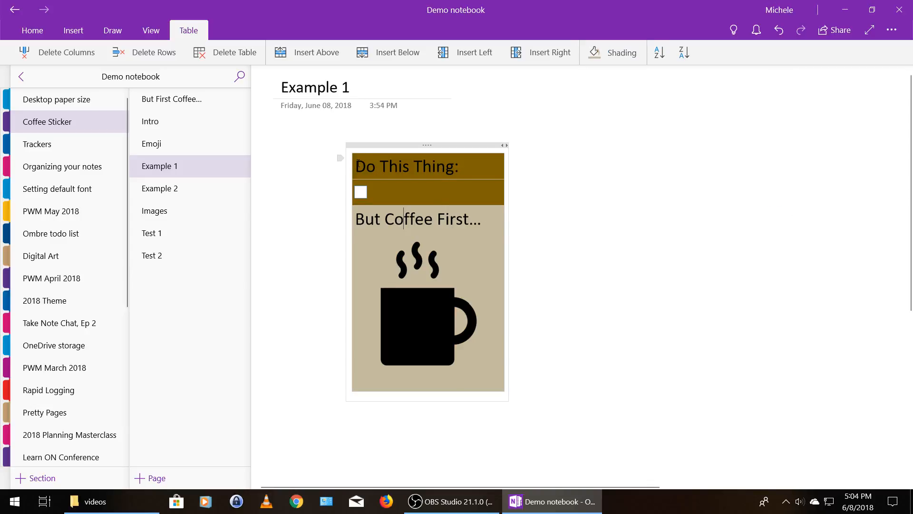
- Shade the table's top and middle cells in the same light tan as the bottom cell
left_click_drag(358, 163, 409, 190)
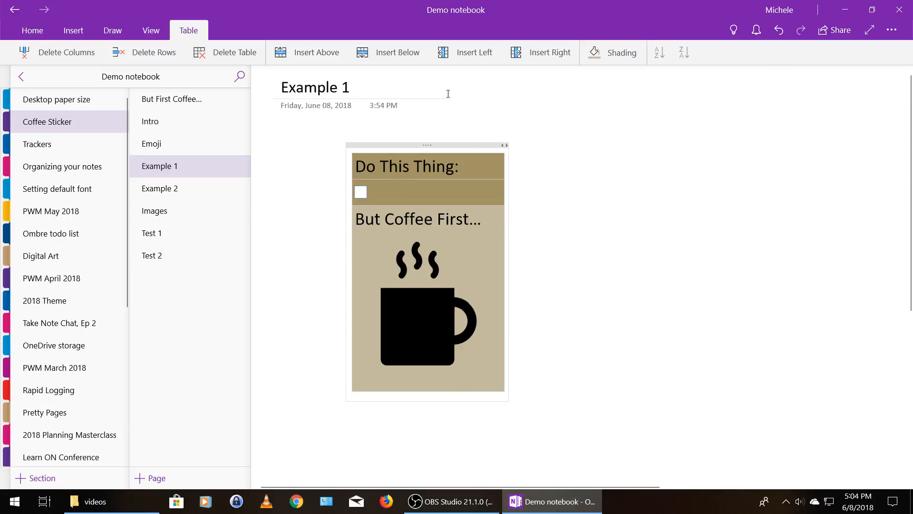
left_click(604, 53)
left_click(607, 171)
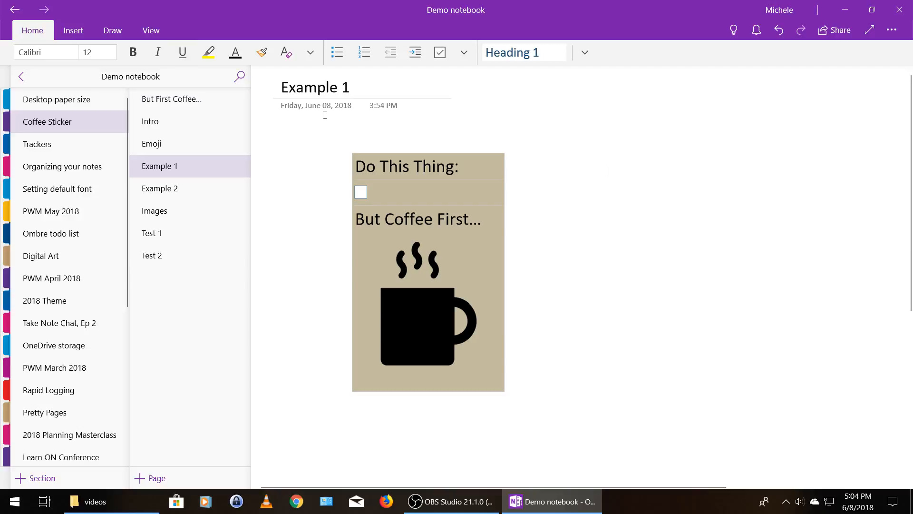
- Set the font of the whole table to Cooper Black
left_click(382, 150)
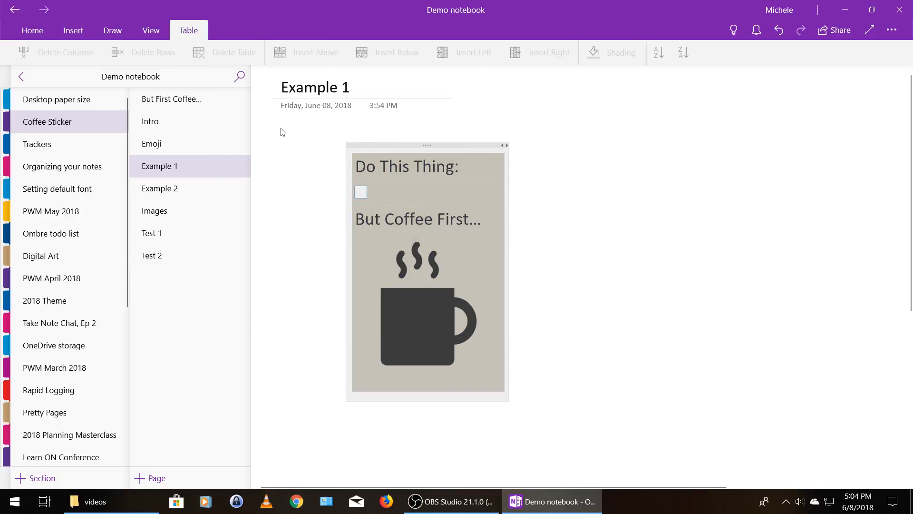
left_click(28, 31)
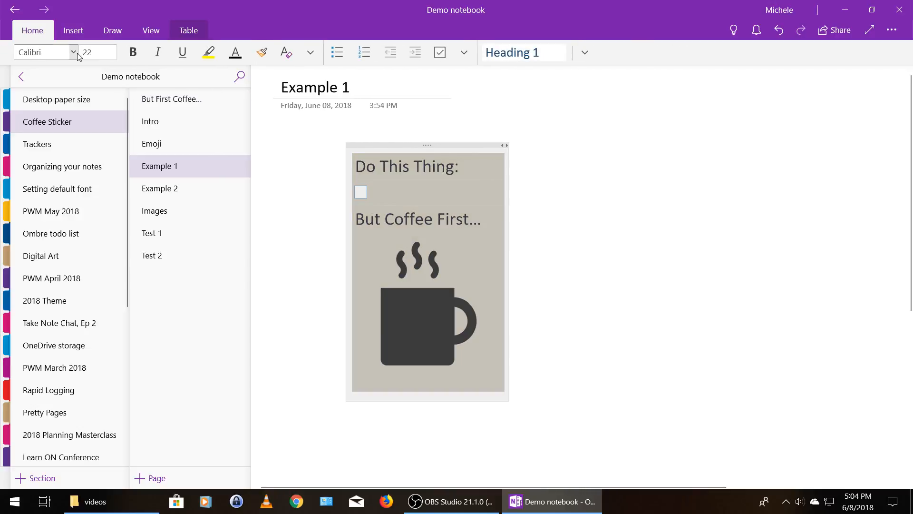
left_click(74, 52)
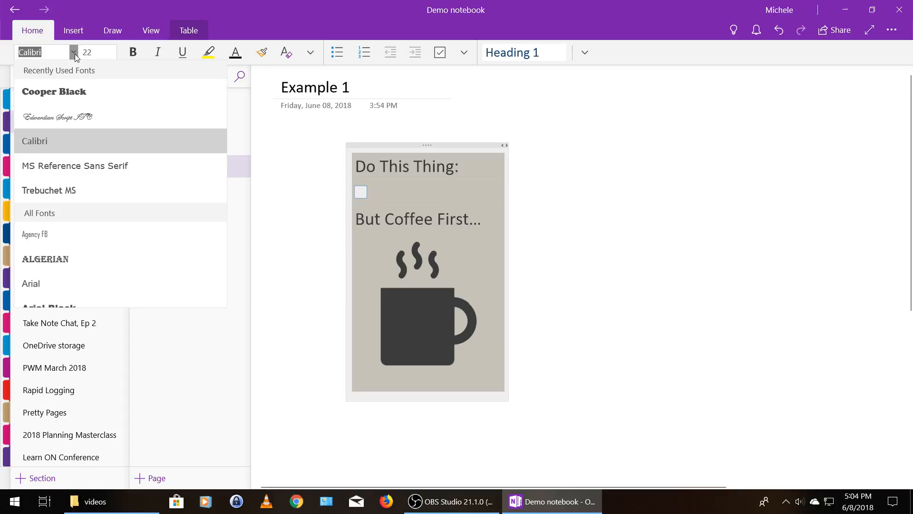
left_click(73, 92)
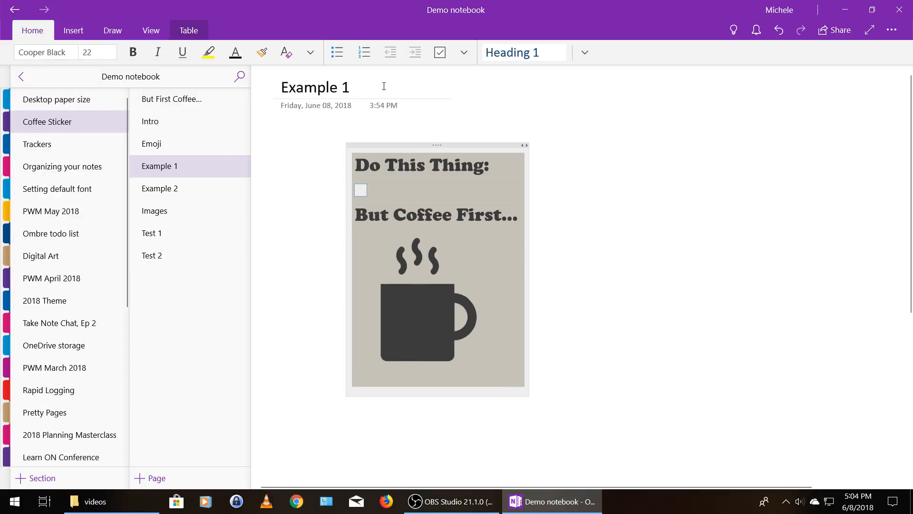
left_click(611, 82)
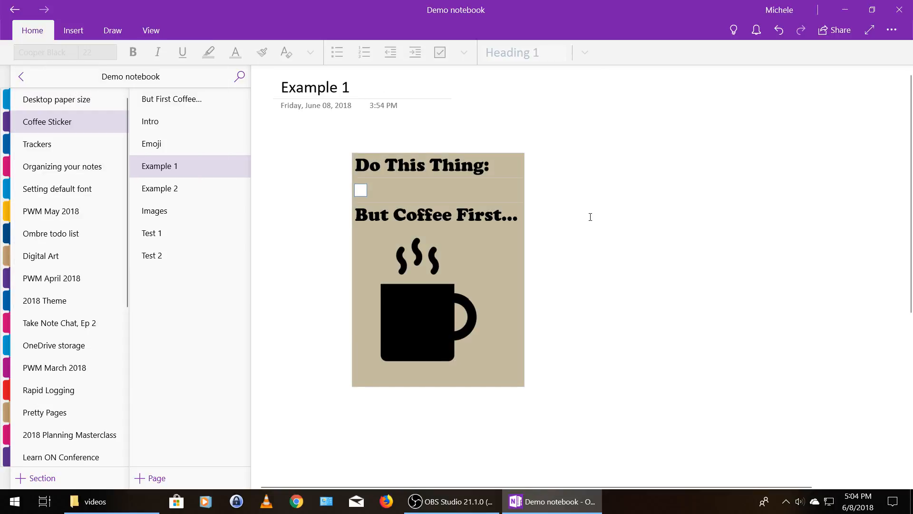
left_click(550, 96)
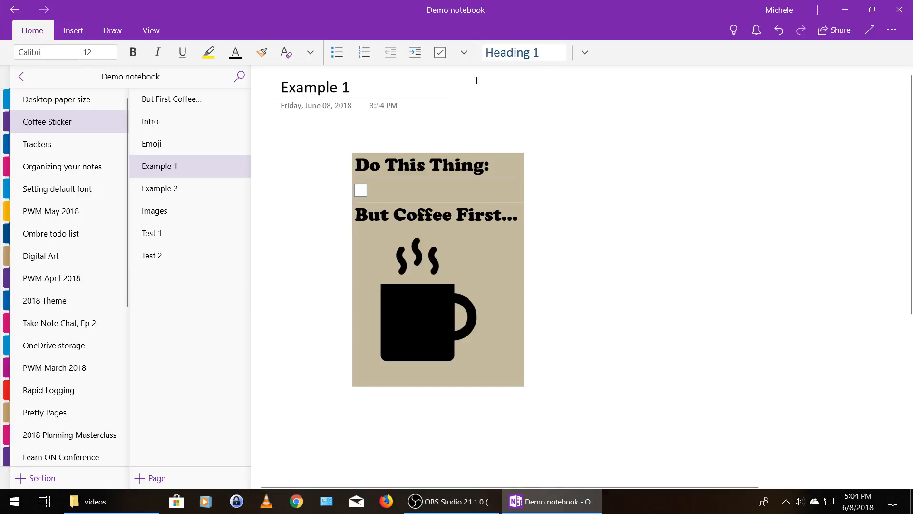
- Set the Example 1 page color to a pale lavender
left_click(150, 32)
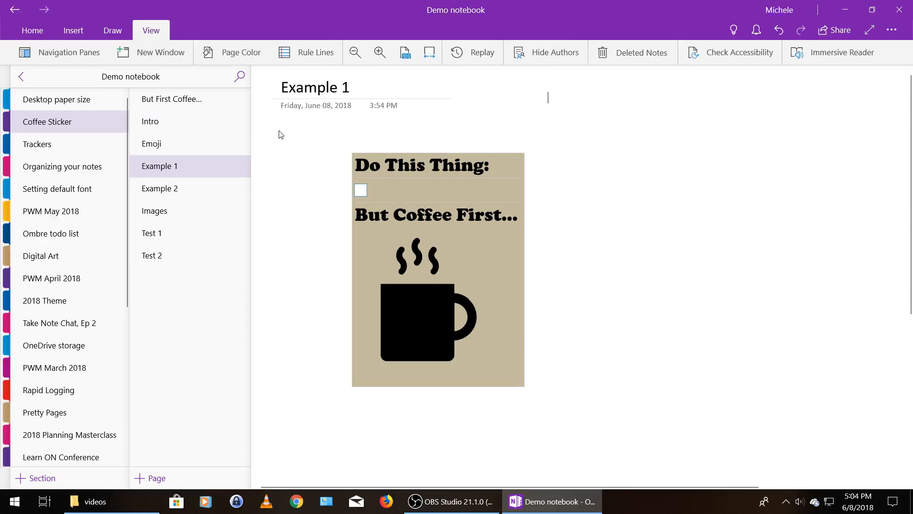
left_click(651, 128)
left_click(221, 52)
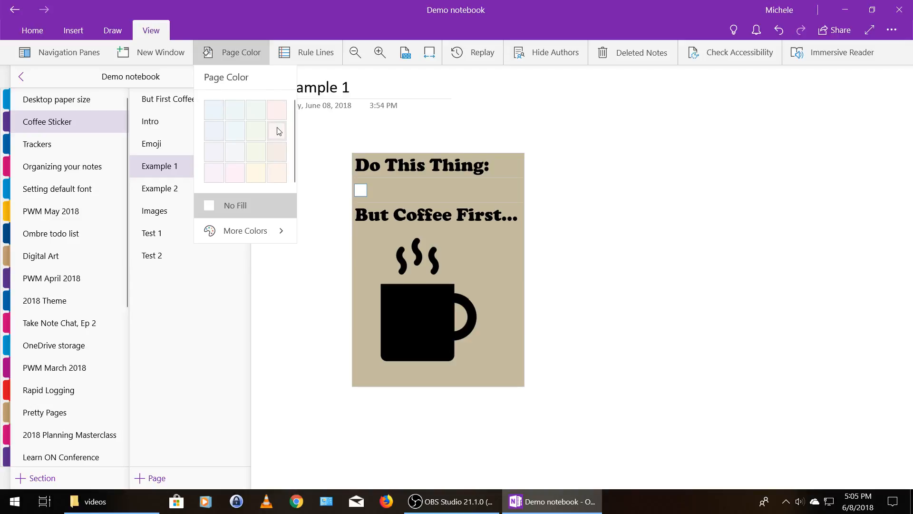
left_click(216, 156)
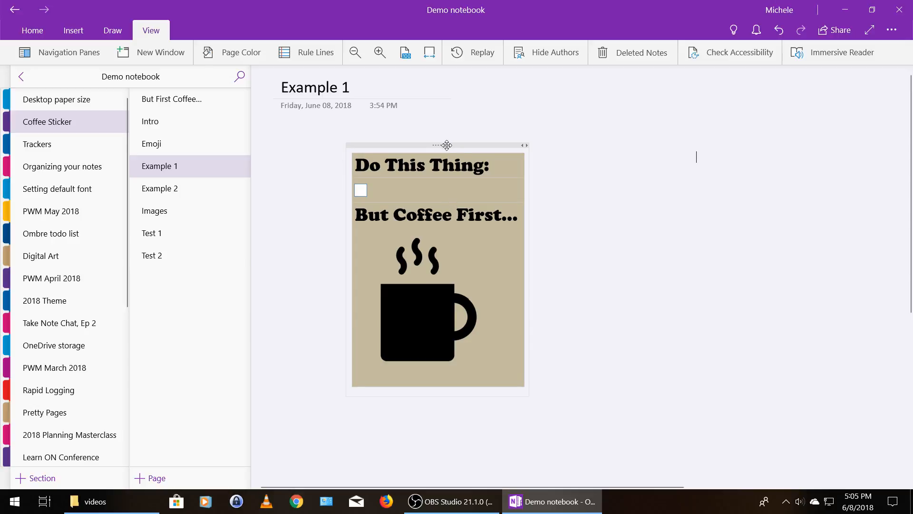
- Move the coffee sticker table up beside the Example 1 page title
left_click_drag(446, 144, 559, 77)
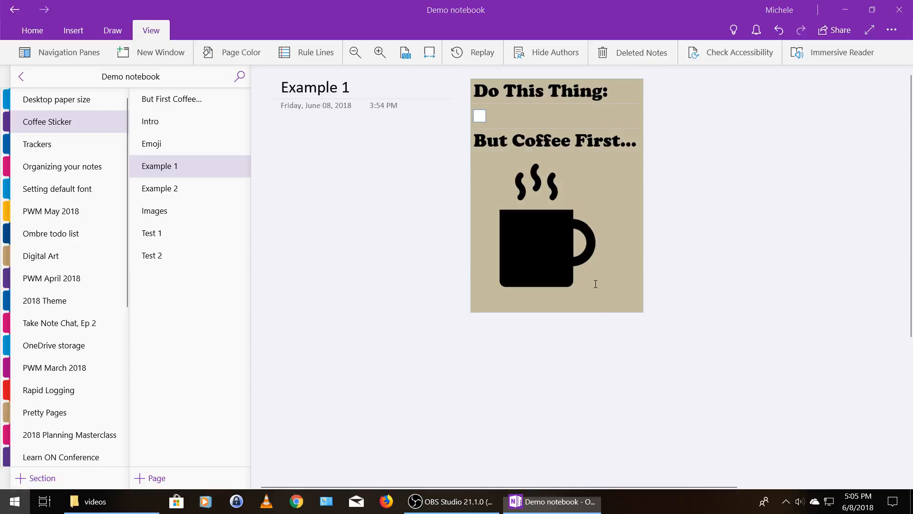
key("super")
left_click(604, 440)
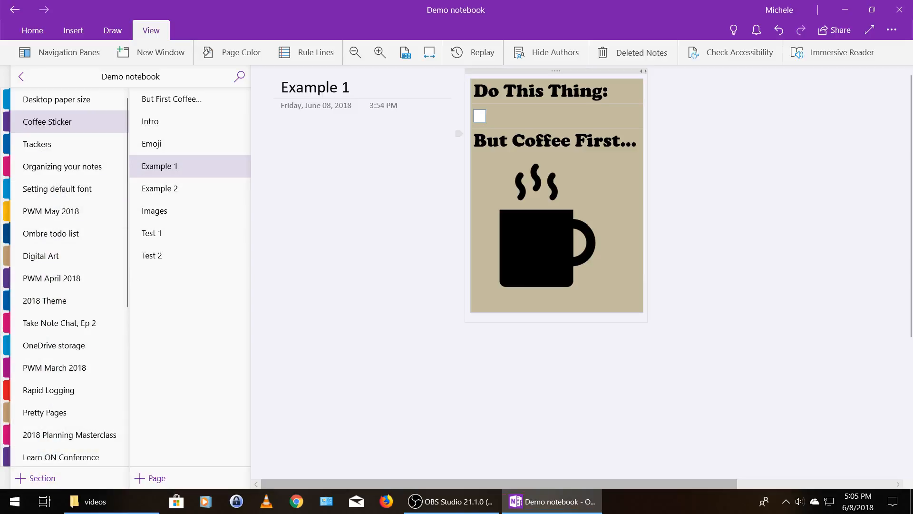
left_click(369, 261)
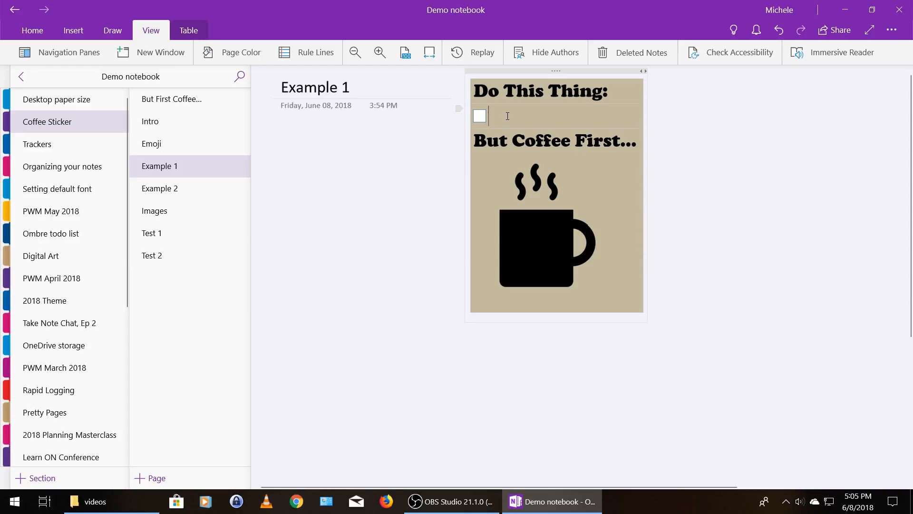
- Enter "Thing 1" and "Thing 2" as two checkbox items in the table's middle cell
type("thing")
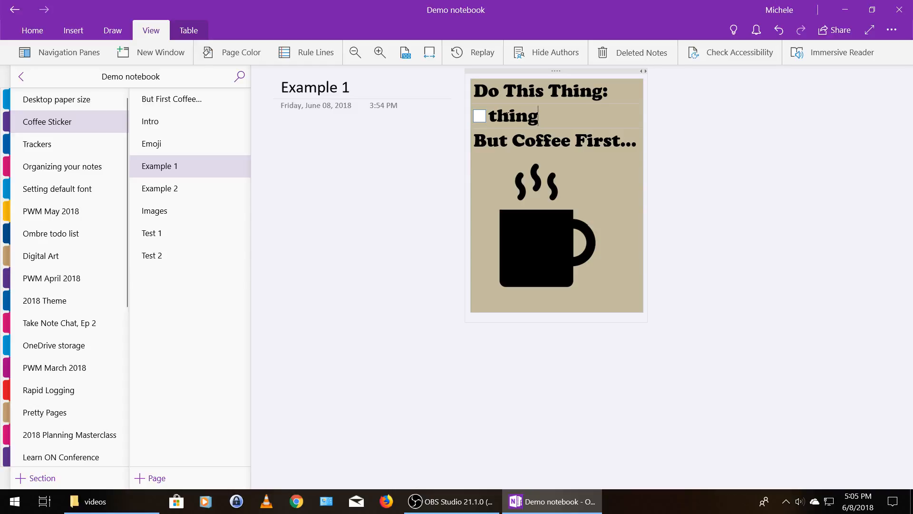
type(" 1")
key("Return")
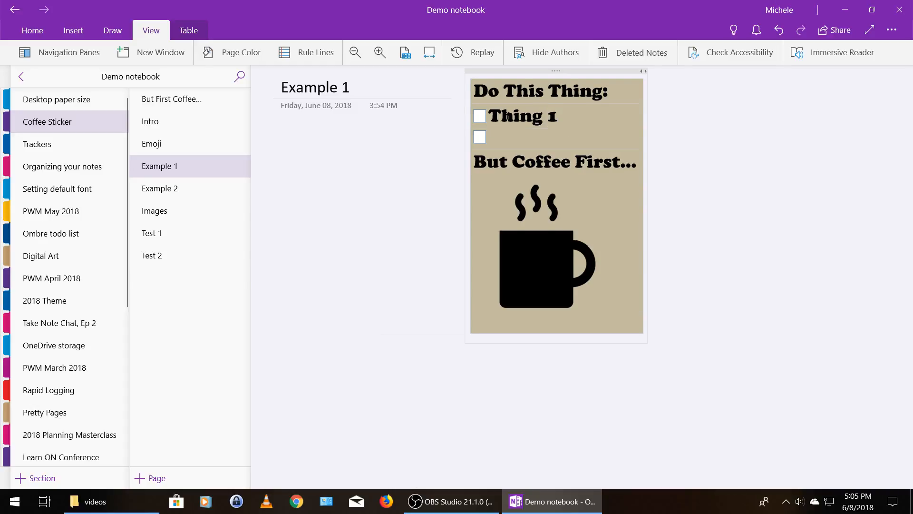
type("thing ")
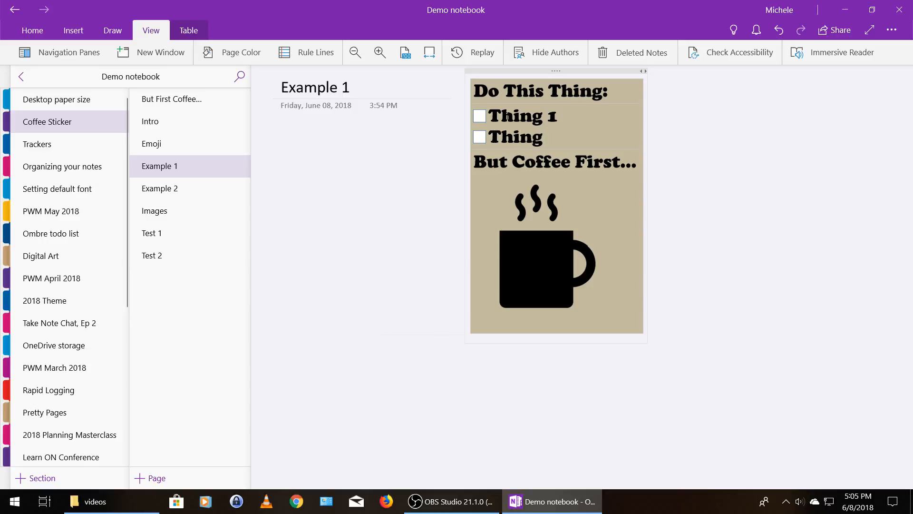
type("2")
- Delete the trial to-do entries from the middle cell, leaving a single empty checkbox
key("BackSpace")
key("BackSpace")
key("BackSpace")
key("BackSpace")
key("BackSpace")
key("BackSpace")
key("BackSpace")
key("BackSpace")
key("BackSpace")
key("BackSpace")
key("BackSpace")
key("BackSpace")
key("BackSpace")
key("BackSpace")
key("BackSpace")
key("BackSpace")
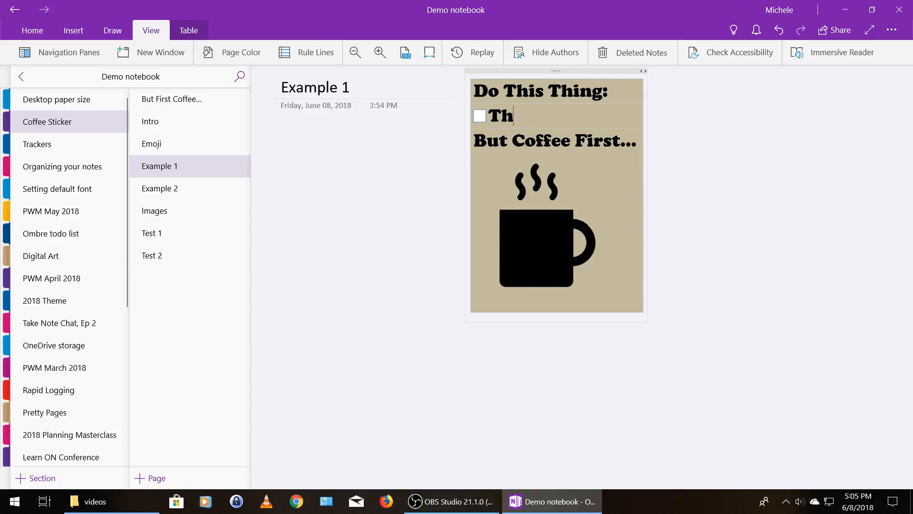
left_click(402, 214)
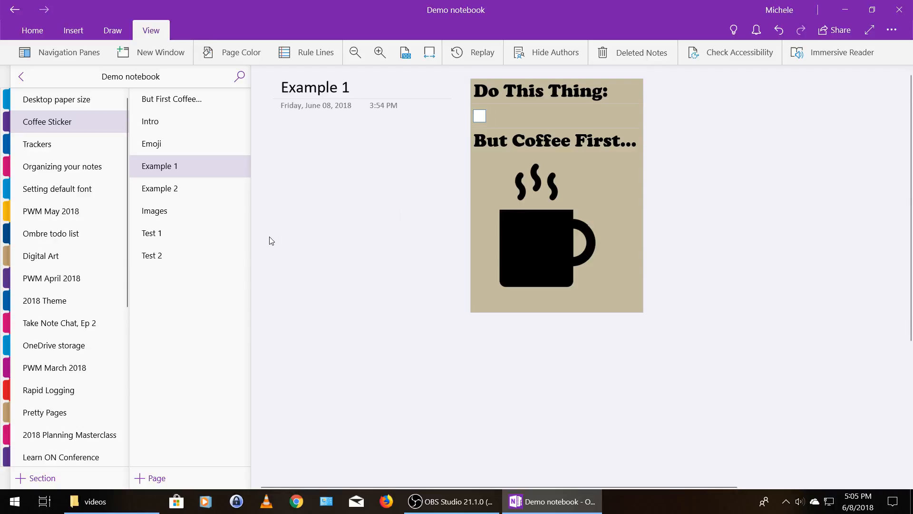
- Open the "But First Coffee..." page to view its finished coffee sticker
left_click(183, 99)
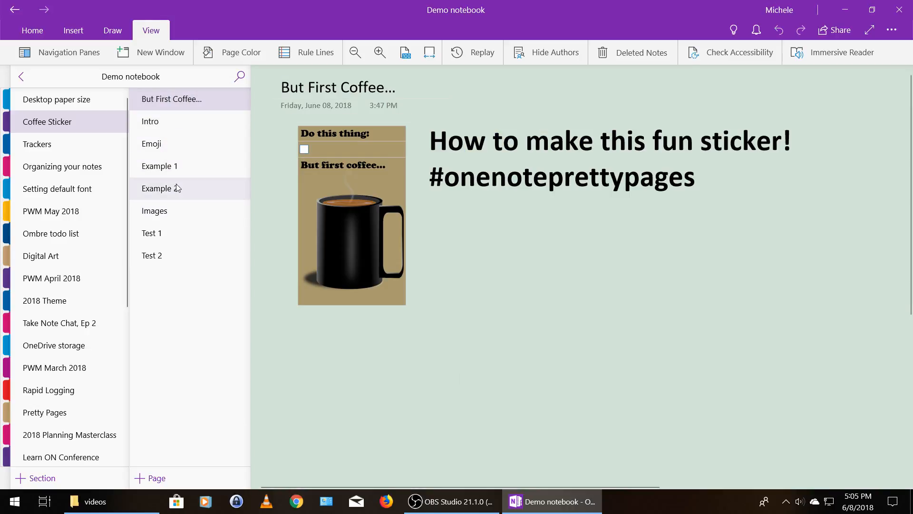
- Open the Example 2 page and insert a table with one column and three rows
left_click_drag(177, 188, 177, 188)
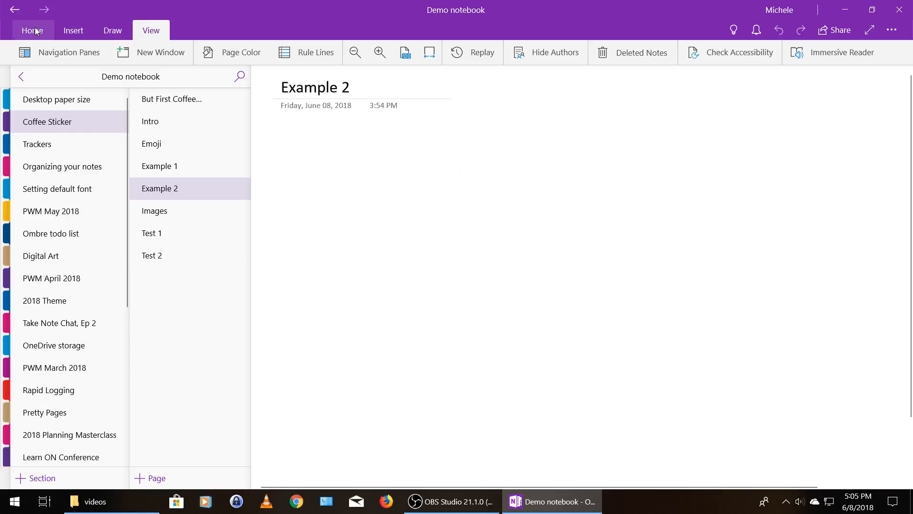
left_click(67, 31)
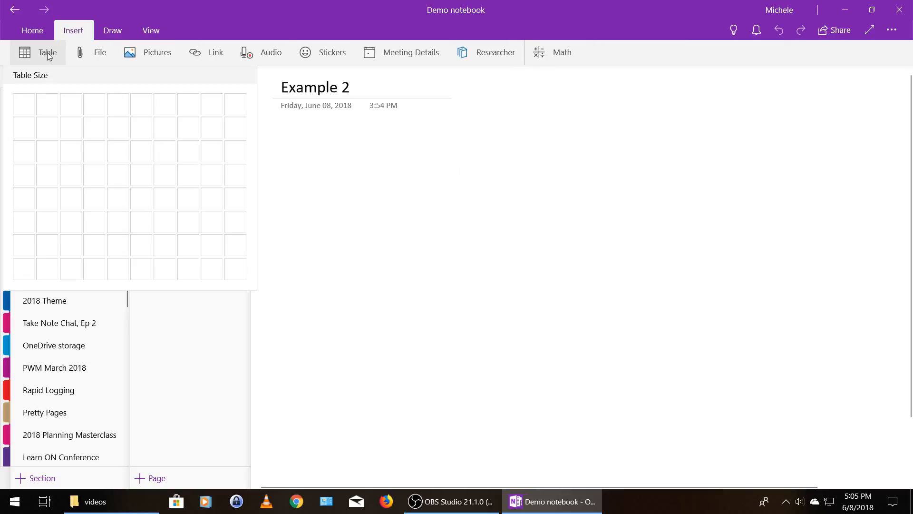
left_click(47, 52)
left_click(24, 150)
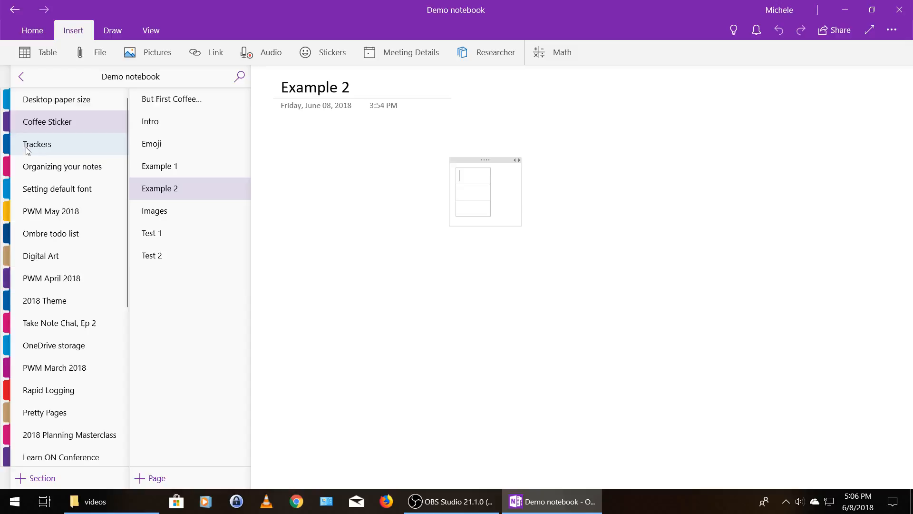
- Set the font size of the whole new table to 22
left_click(456, 160)
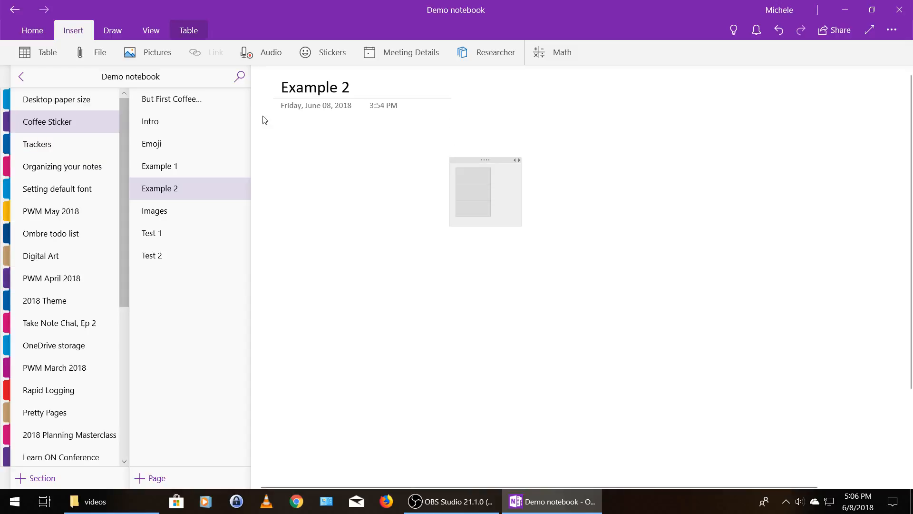
left_click(31, 31)
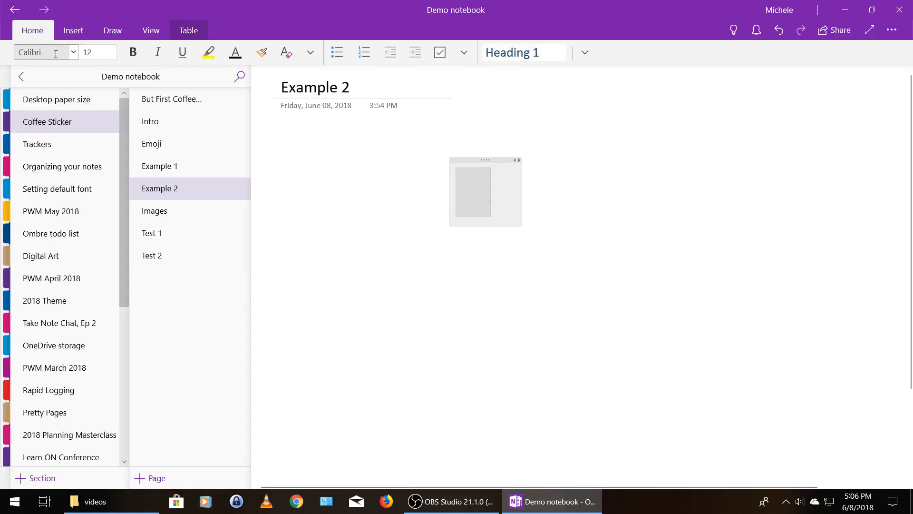
left_click(113, 52)
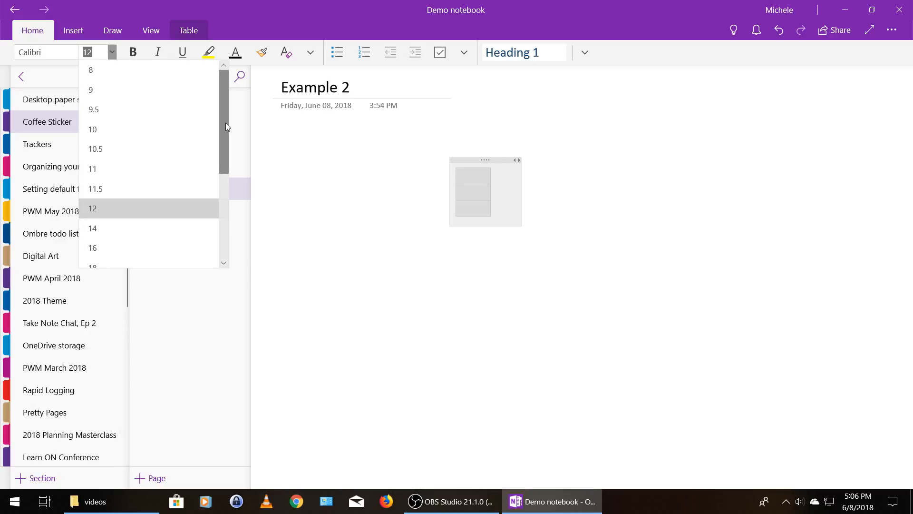
left_click_drag(226, 123, 224, 163)
left_click(169, 227)
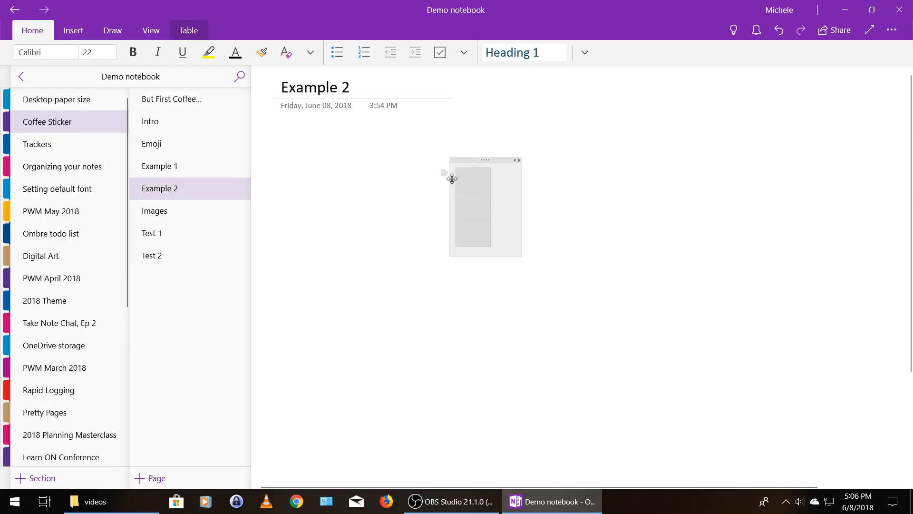
- Enter "Do this thing:" in the table's first cell and "Then Celebrate!" in its third cell
left_click(478, 233)
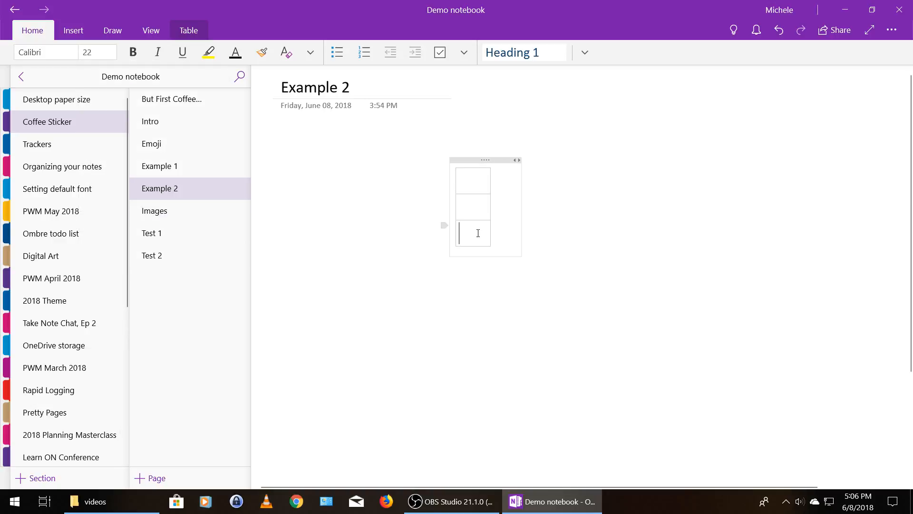
left_click(475, 177)
type("Do")
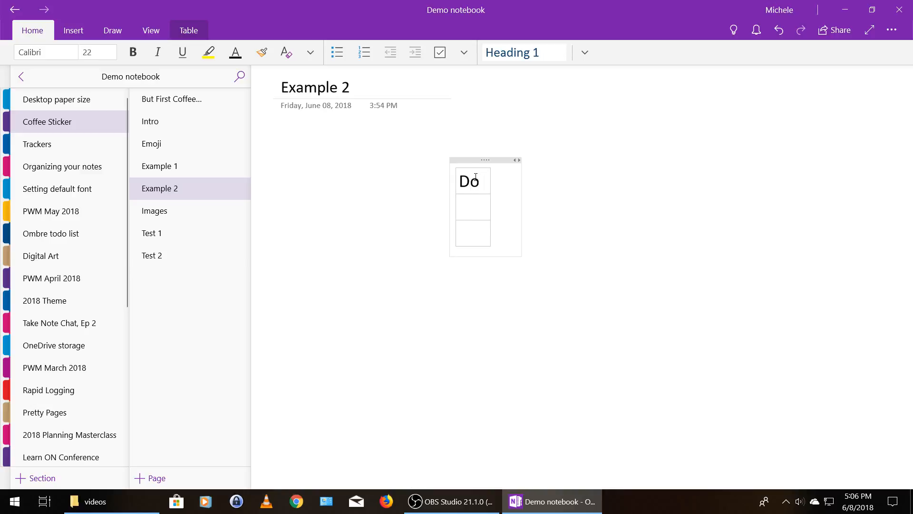
type(" thing")
key("BackSpace")
key("BackSpace")
type("s")
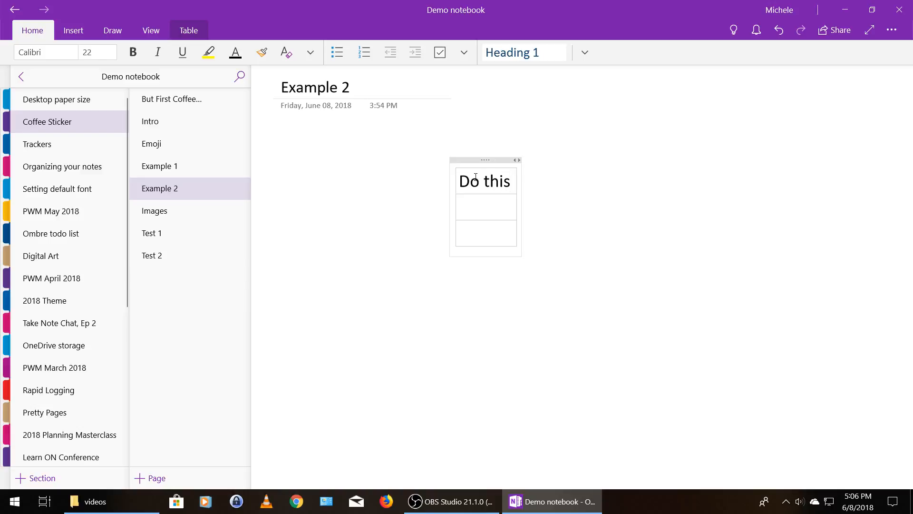
type(" thi")
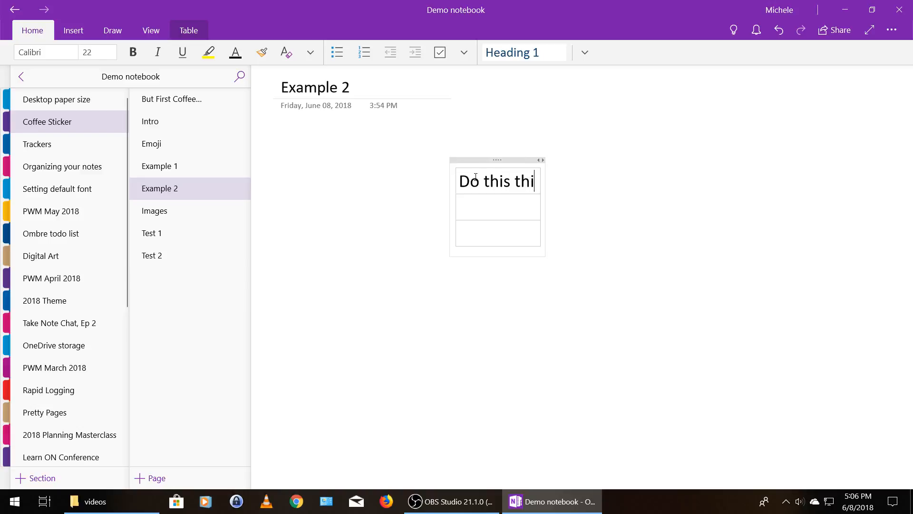
type("ng:  ")
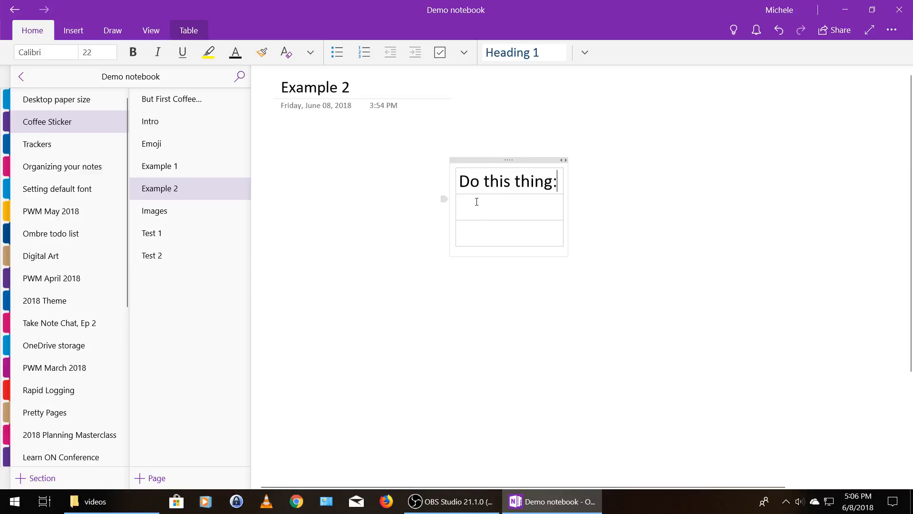
type("Then Cele")
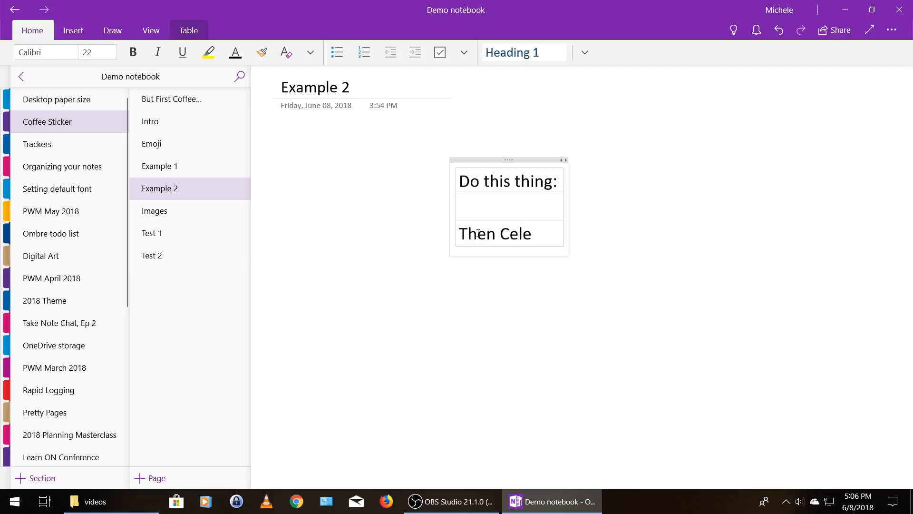
type("brate!")
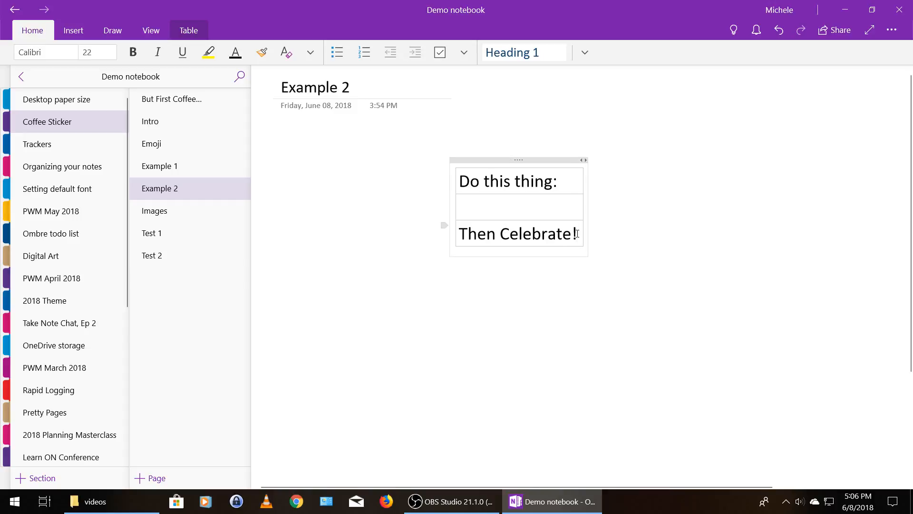
- Copy the dancing figures picture from the Images page into the Example 2 table, below "Then Celebrate!"
left_click(176, 212)
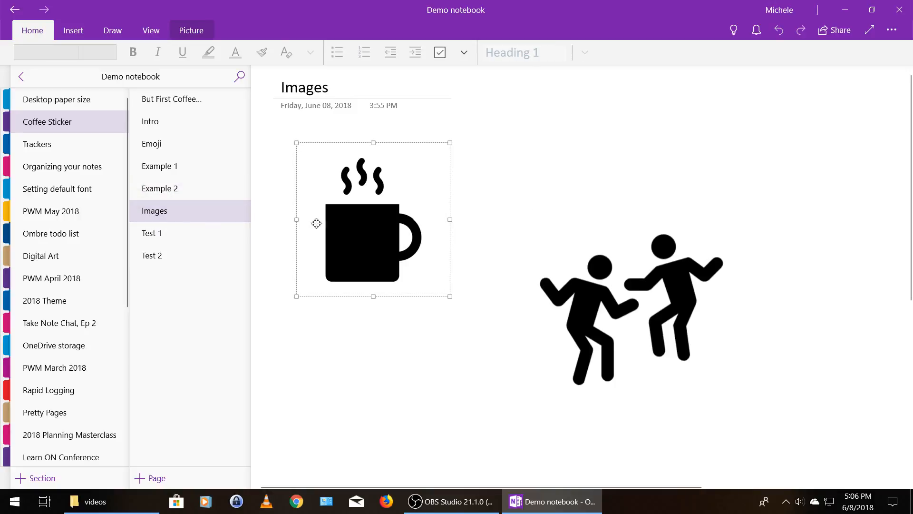
left_click(632, 277)
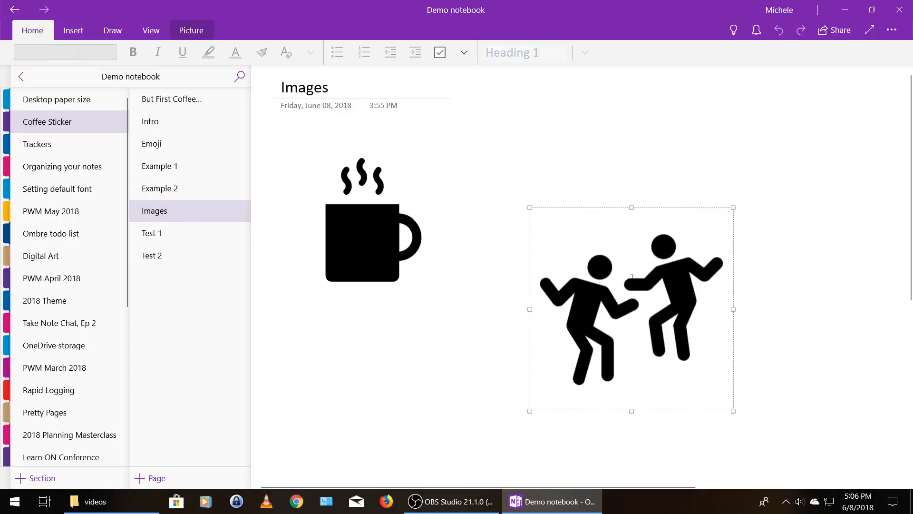
right_click(630, 253)
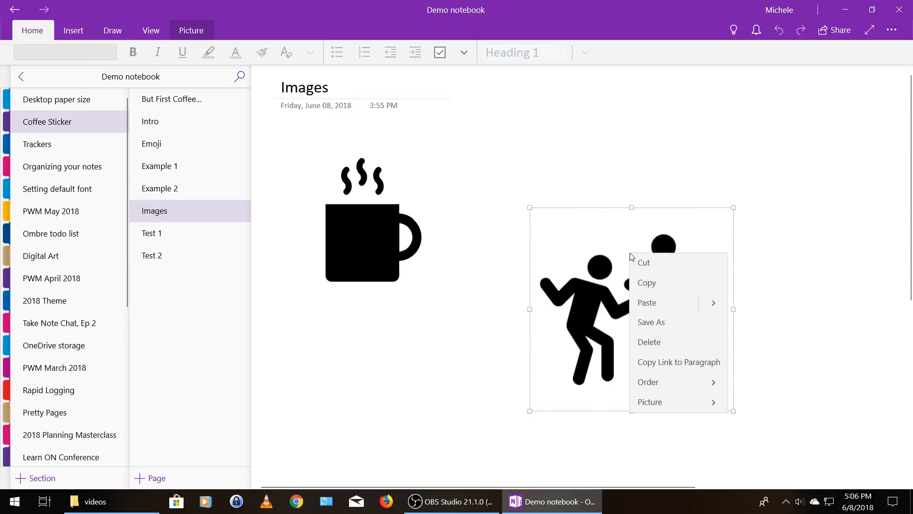
left_click(647, 289)
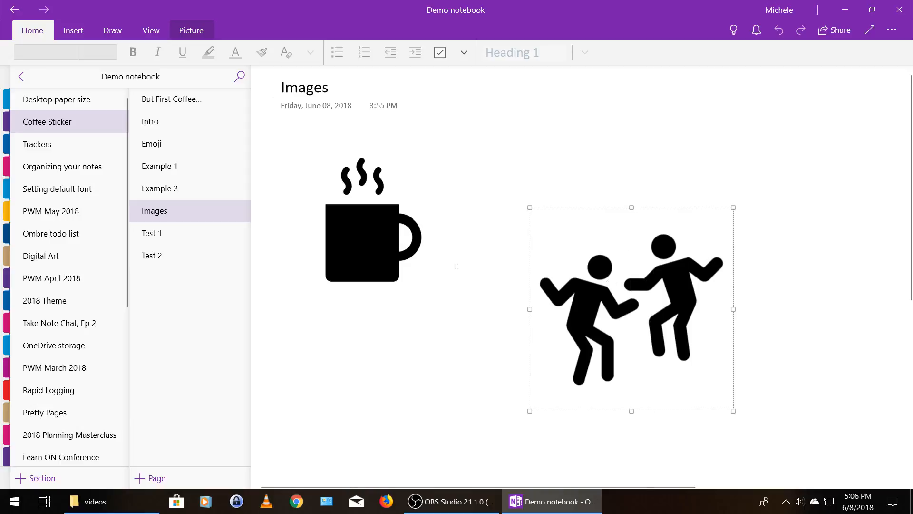
left_click(187, 187)
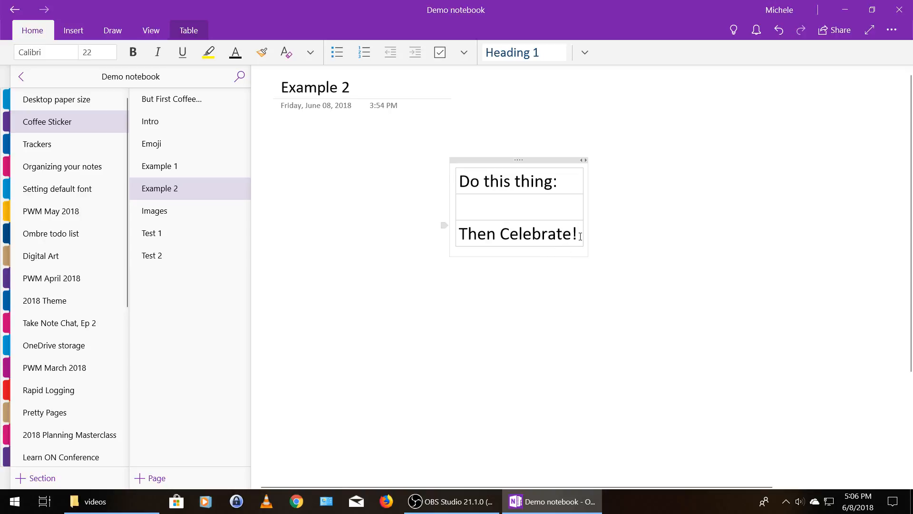
key("ctrl+v")
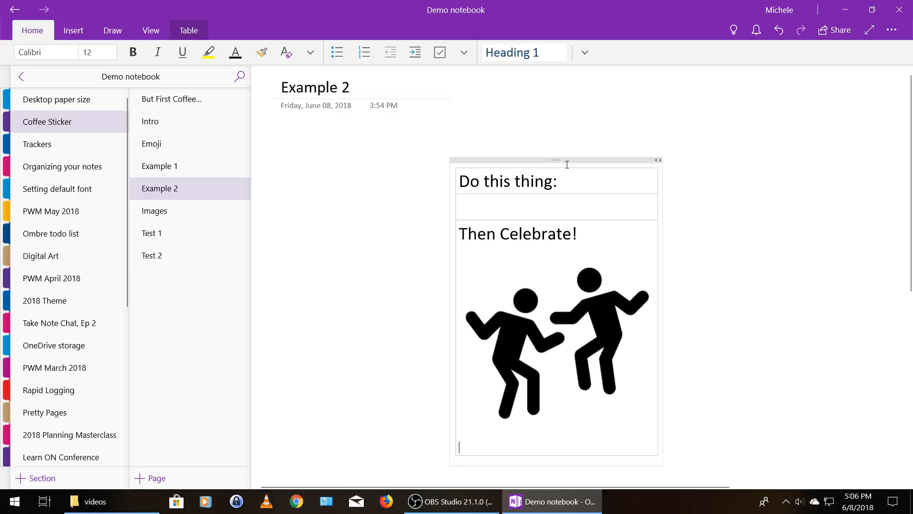
- Move the table up beside the page title and add a to-do checkbox to its middle cell
left_click_drag(567, 164, 557, 108)
left_click(749, 200)
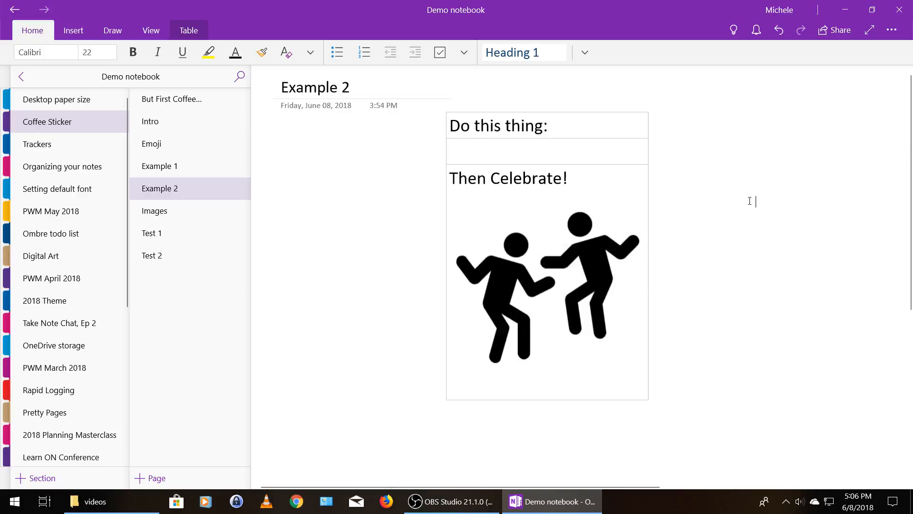
left_click(542, 145)
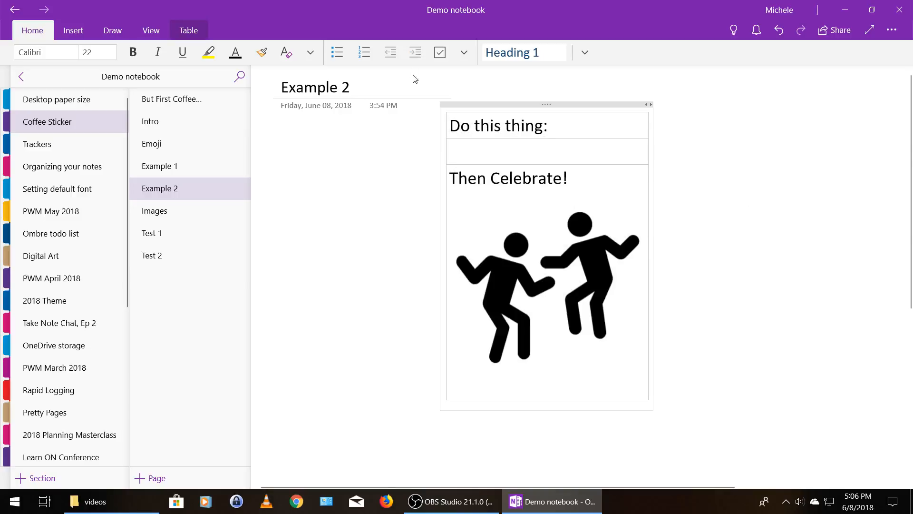
left_click(439, 54)
- Change the font of all three table rows to Bradley Hand ITC
left_click_drag(456, 124, 479, 172)
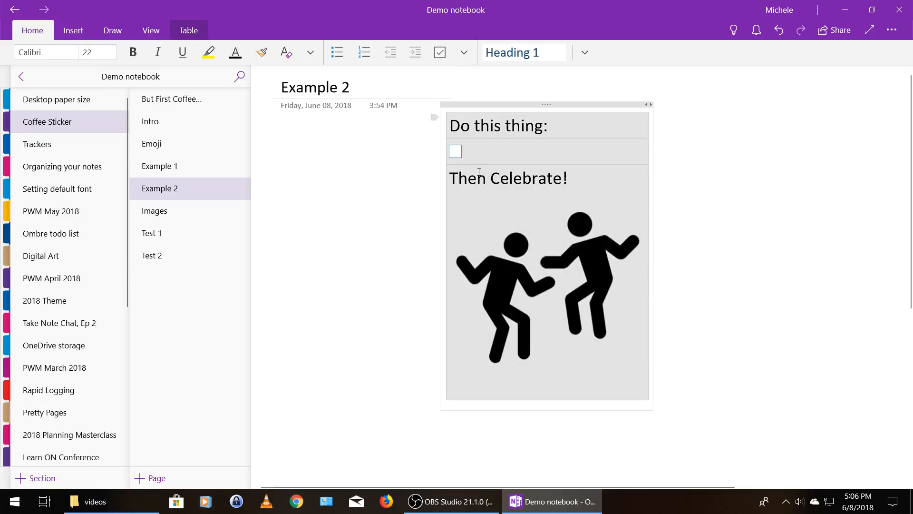
left_click(74, 54)
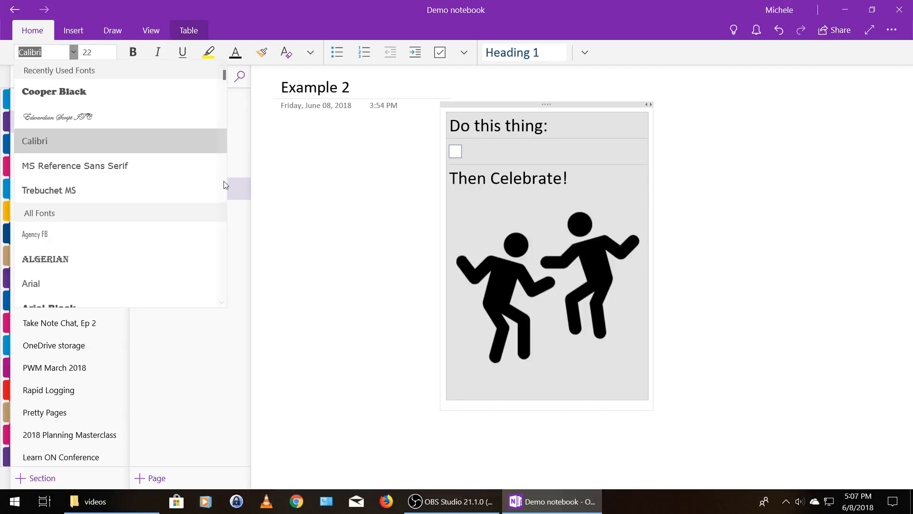
left_click(221, 281)
left_click(221, 281)
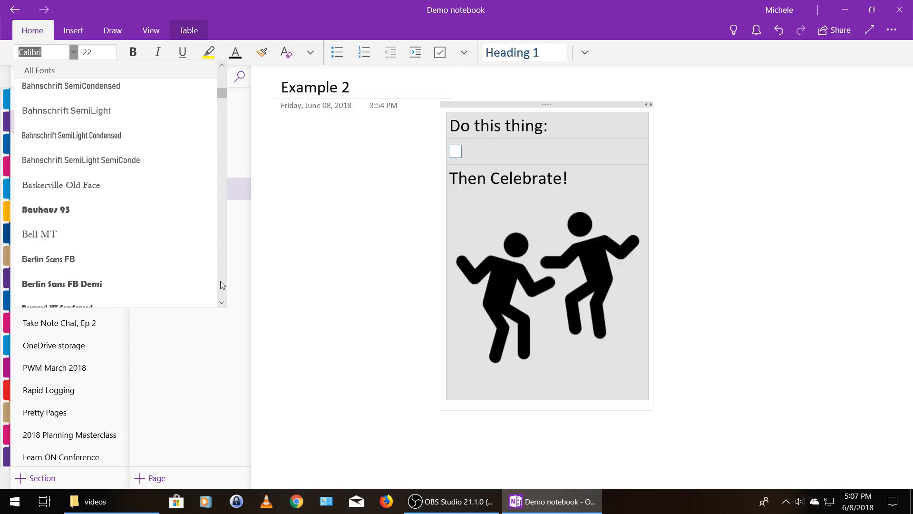
left_click(221, 281)
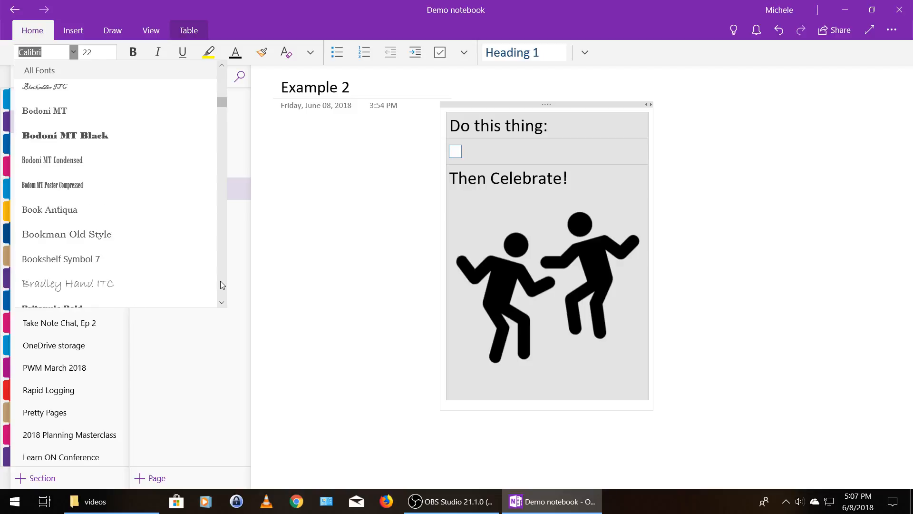
left_click(109, 284)
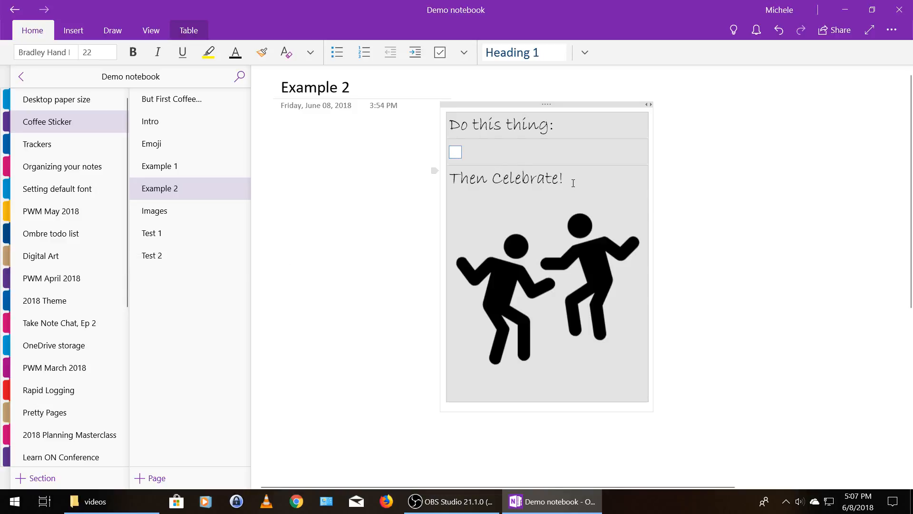
left_click(769, 126)
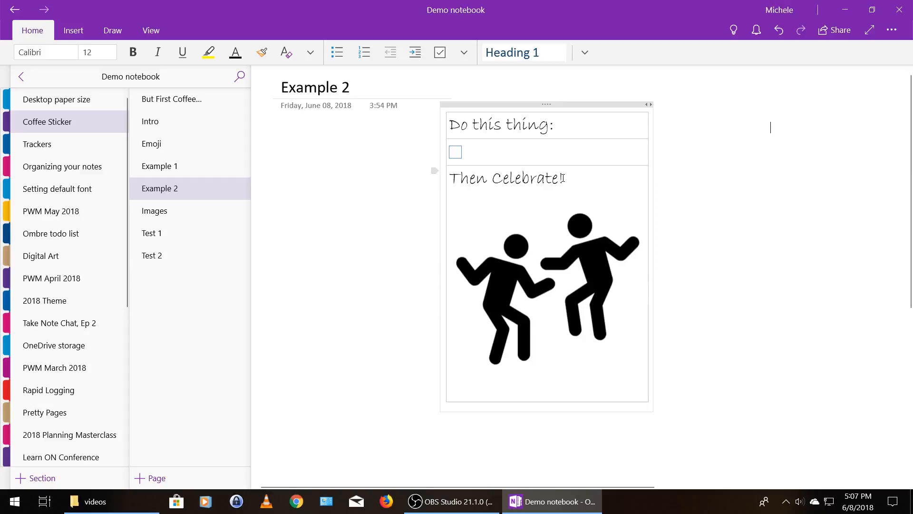
- Make all the text in the table bold
left_click_drag(563, 178, 463, 186)
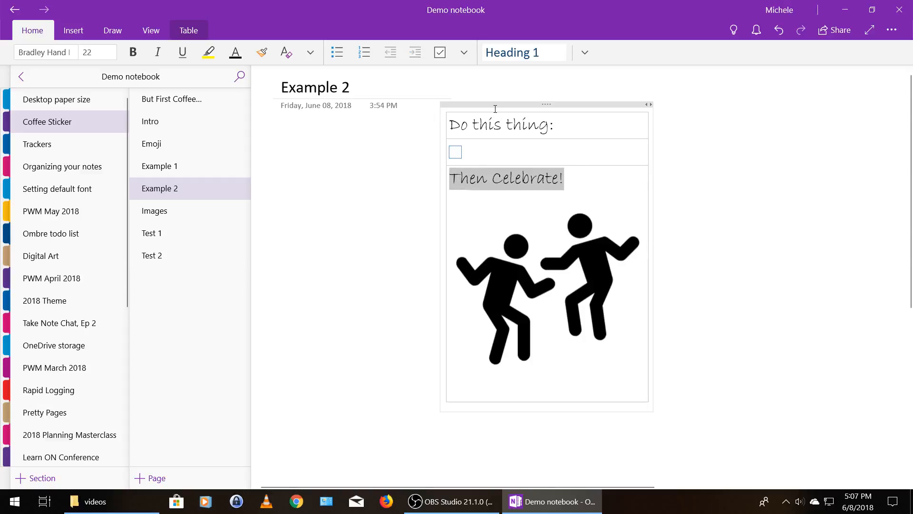
left_click(495, 106)
left_click(133, 52)
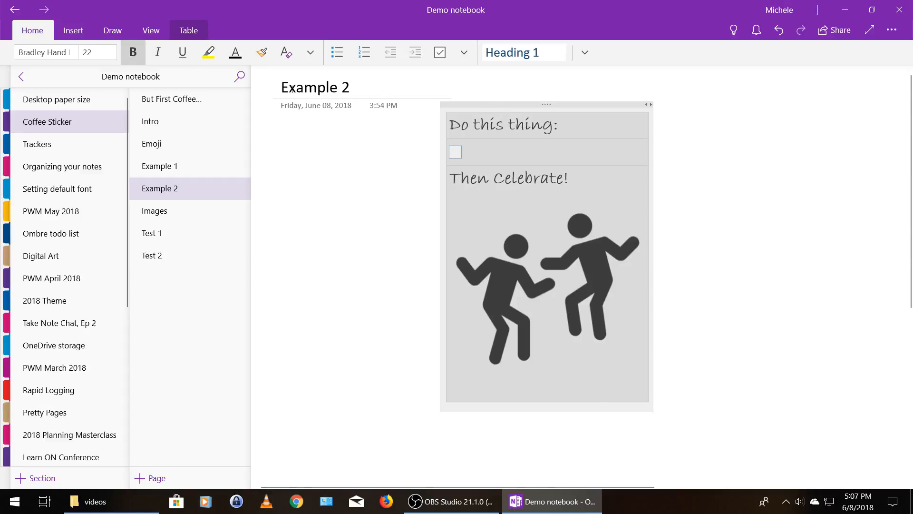
left_click(354, 157)
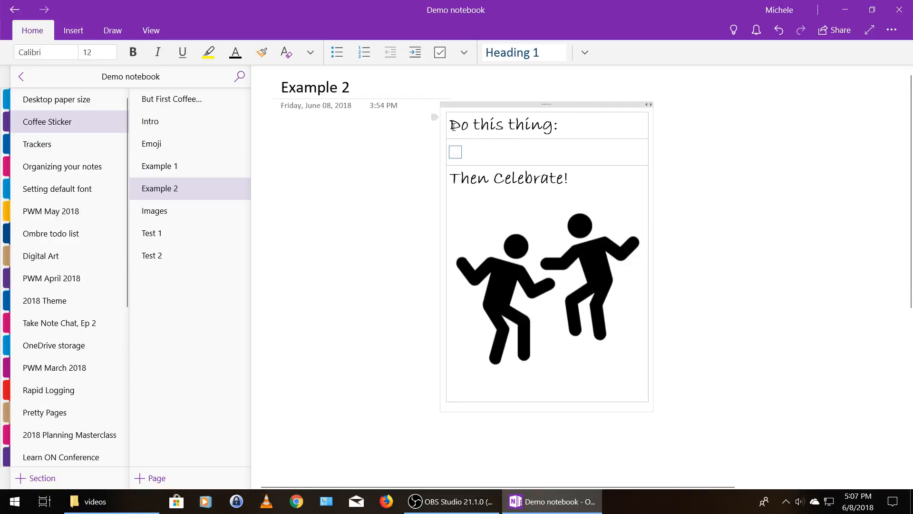
- Shade the "Do this thing:" row of the table with the orange-gold standard color
left_click_drag(450, 125, 476, 127)
left_click_drag(514, 123, 514, 123)
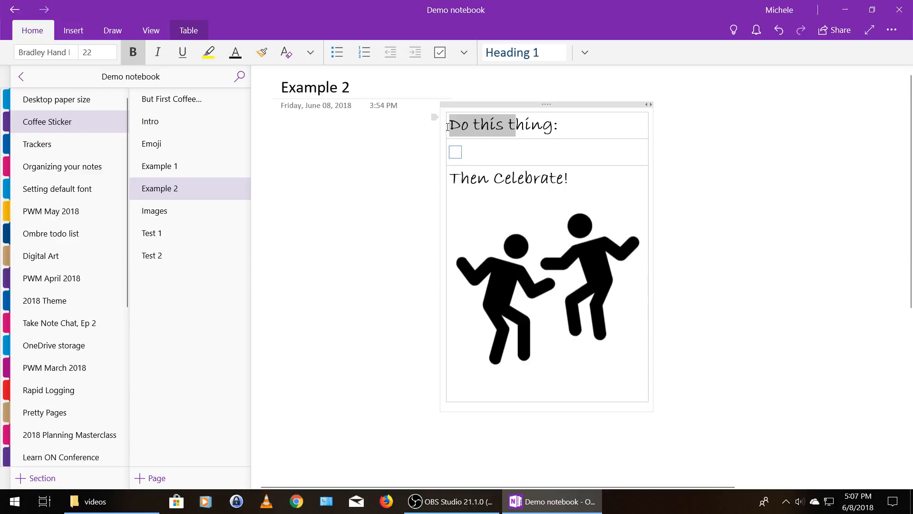
left_click(437, 119)
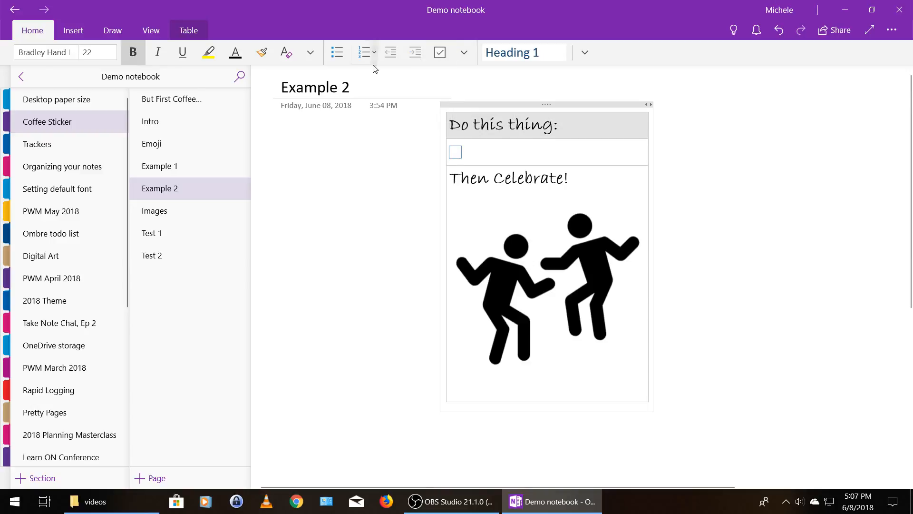
left_click(188, 30)
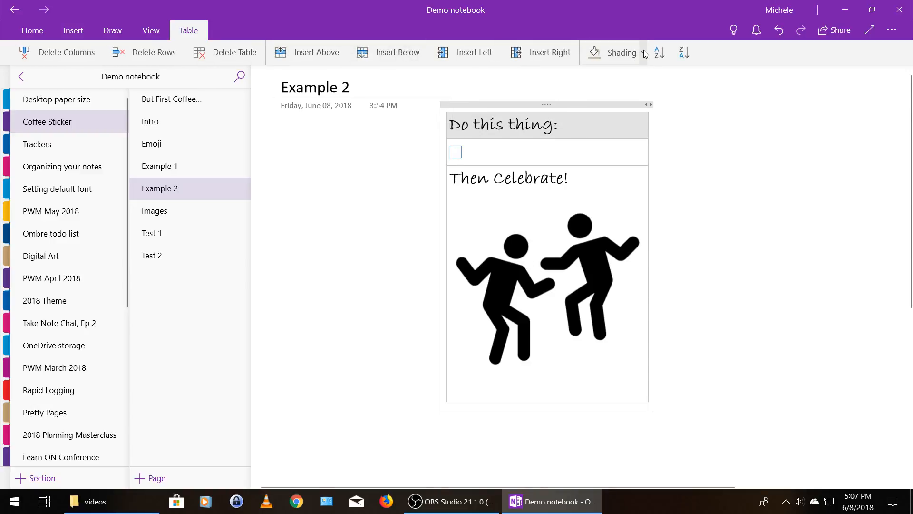
left_click(643, 52)
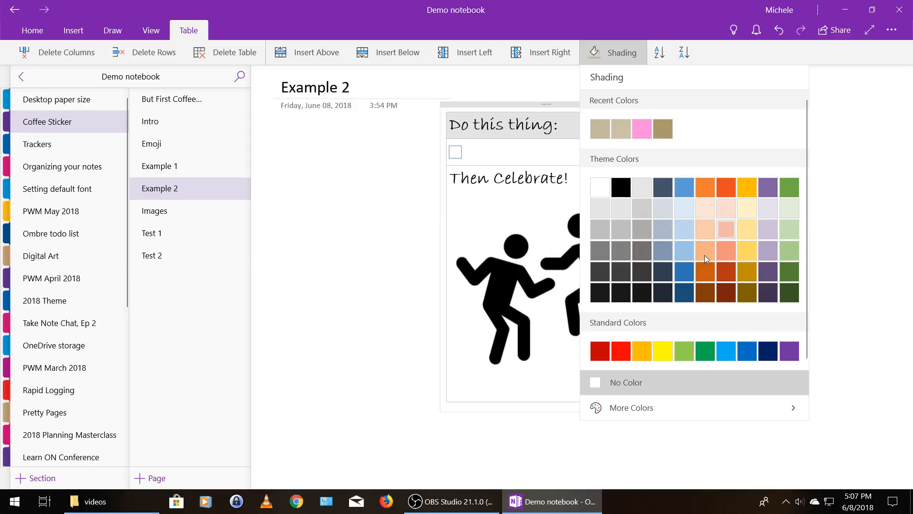
left_click(641, 352)
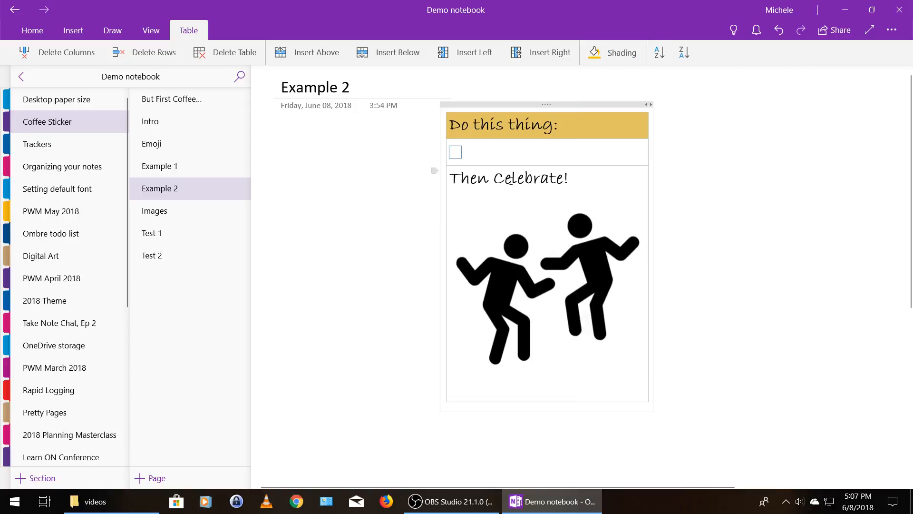
- Shade the checkbox row, trying the standard green first and settling on the standard light green
left_click(436, 147)
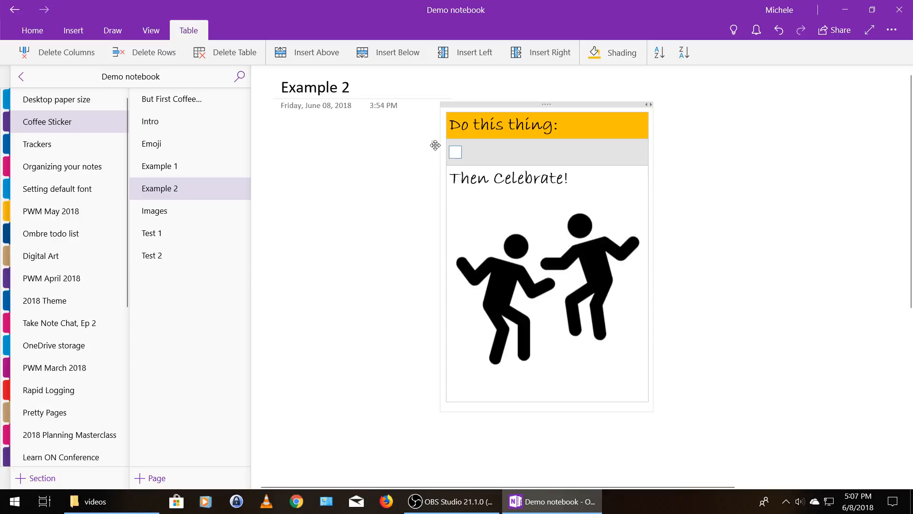
left_click(642, 50)
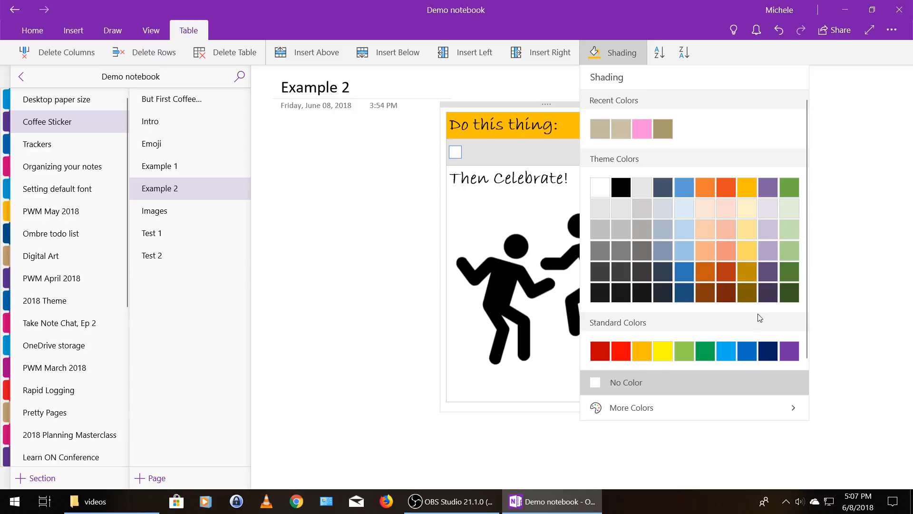
left_click(704, 357)
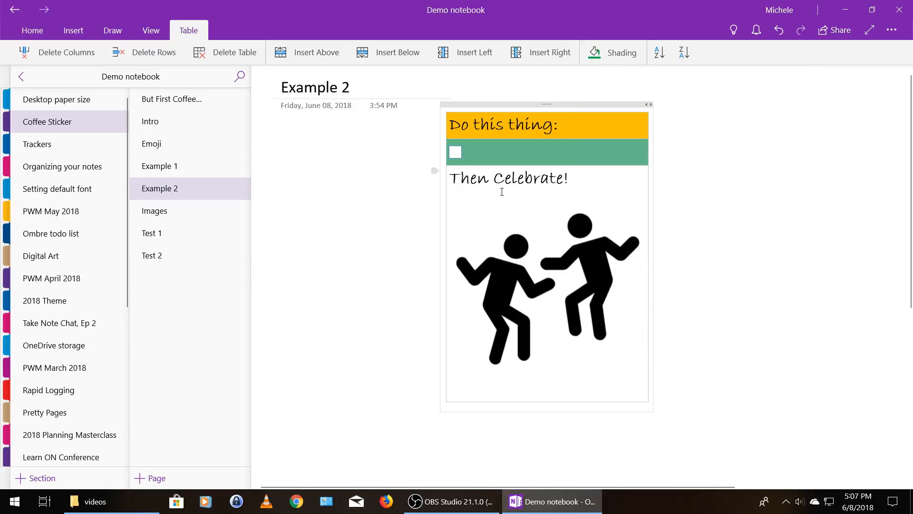
left_click(384, 186)
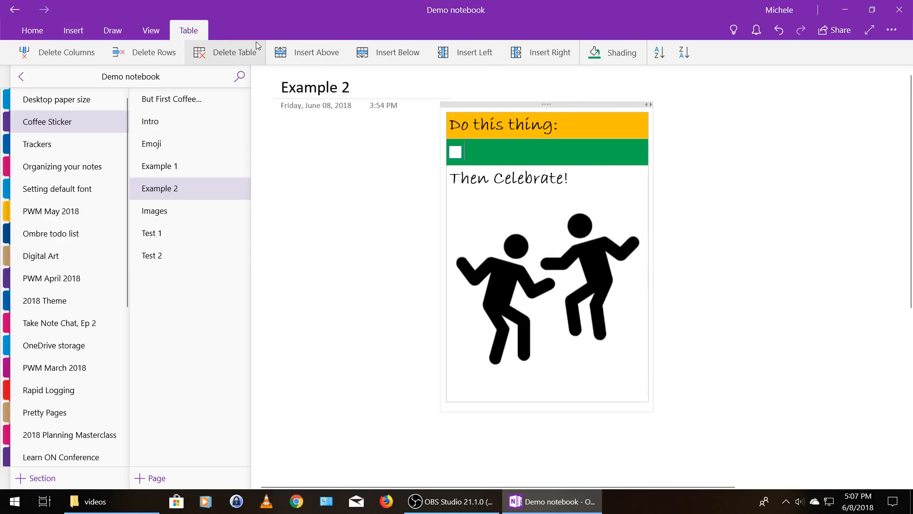
left_click(634, 51)
left_click(685, 349)
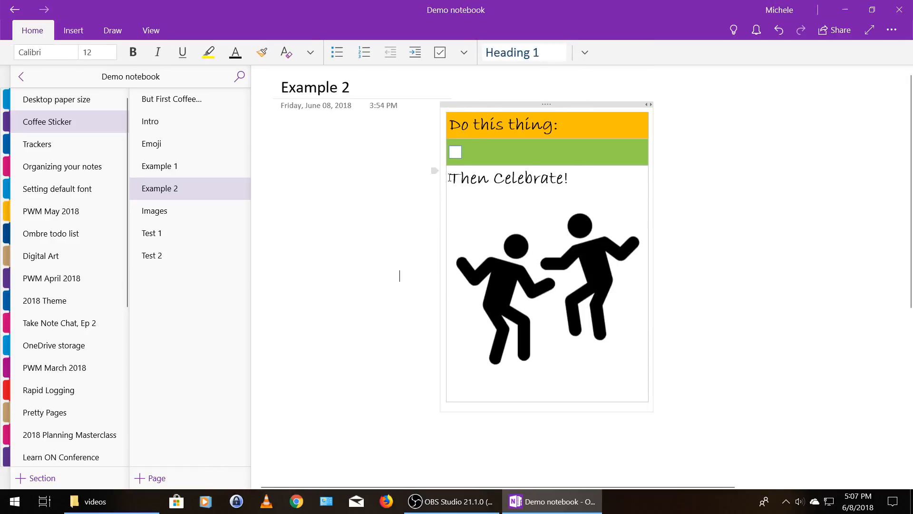
- Shade the "Then Celebrate!" row with the dancing figures in a custom light purple from the extended colors
left_click(435, 171)
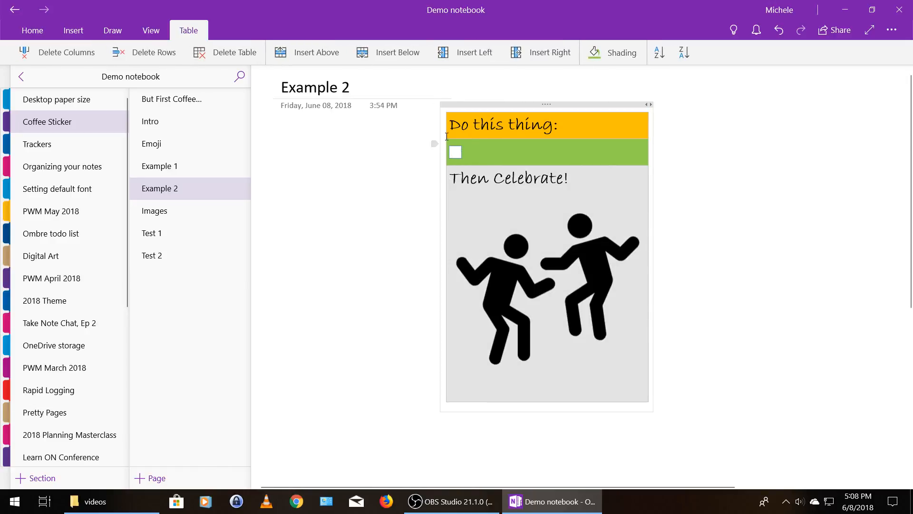
left_click(644, 53)
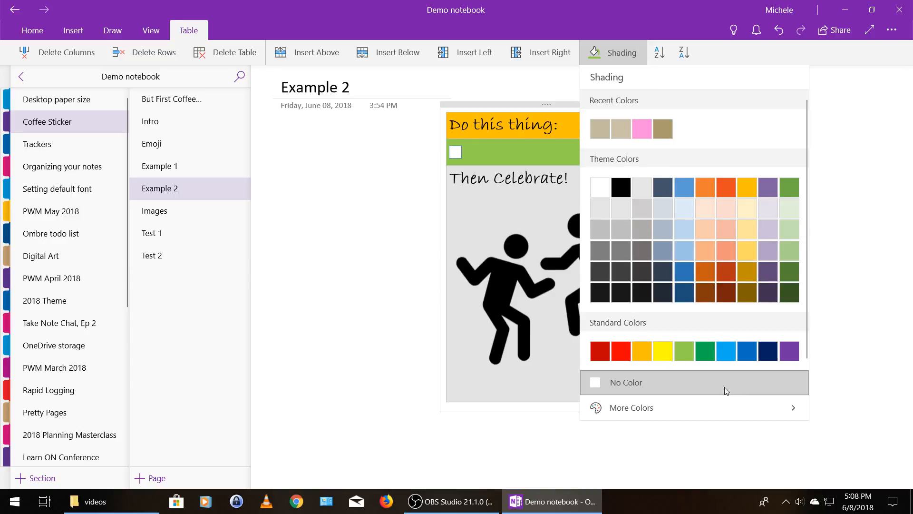
left_click(639, 407)
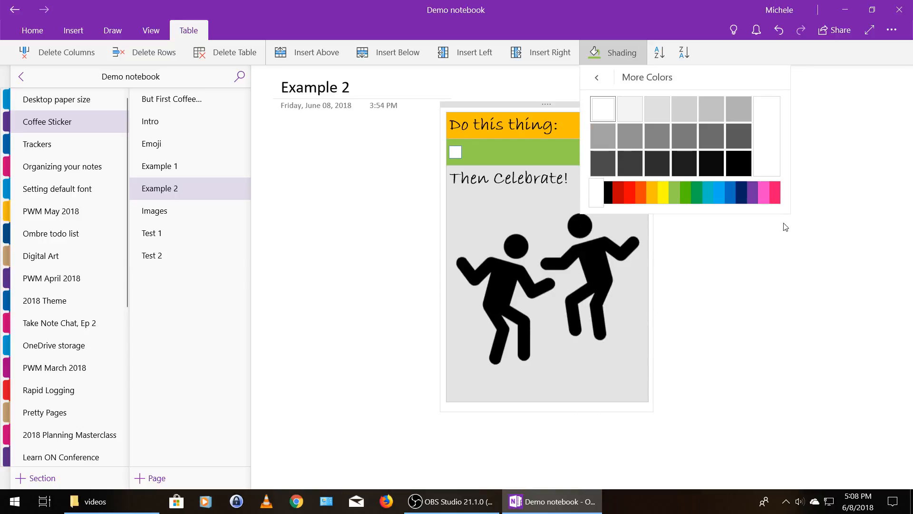
left_click(752, 200)
left_click(626, 112)
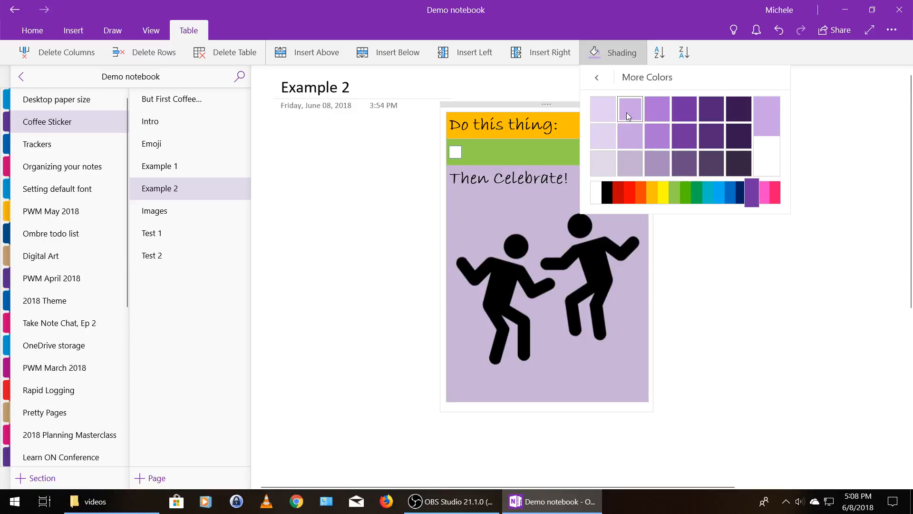
left_click(776, 283)
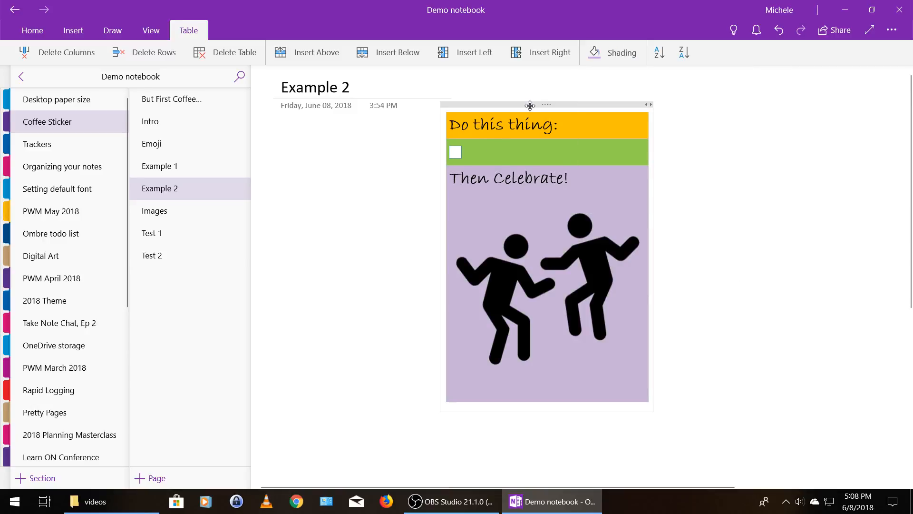
- Move the table up level with the page title, and open the "But First Coffee..." page
left_click_drag(529, 105, 541, 81)
left_click(414, 199)
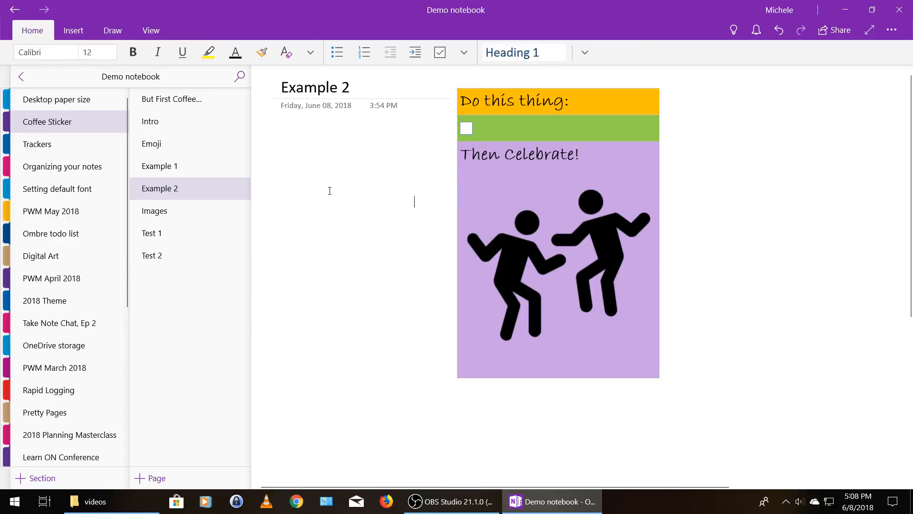
left_click(205, 101)
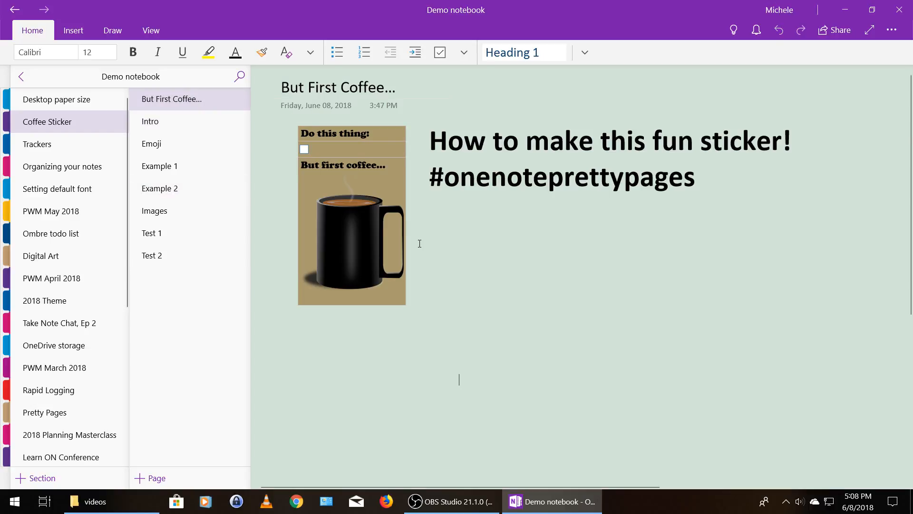